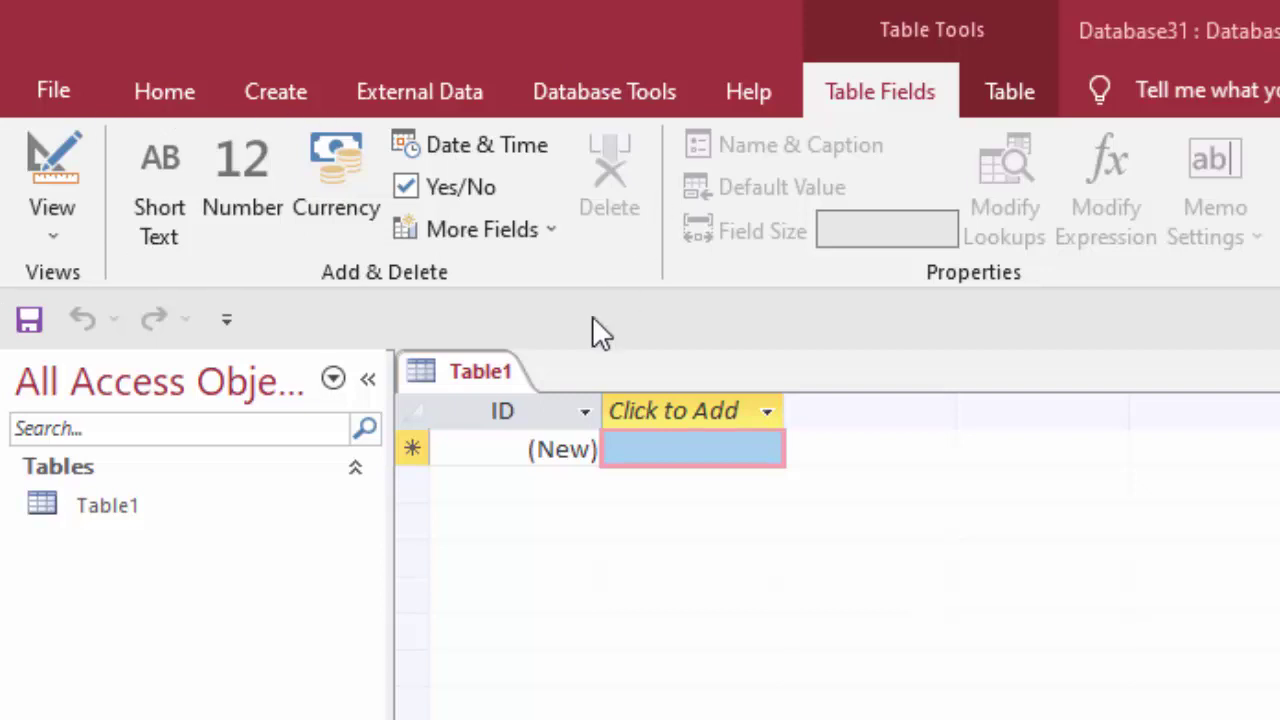
- Switch Table1 to Design View, saving it under the name 'Uniqueid'
right_click(98, 510)
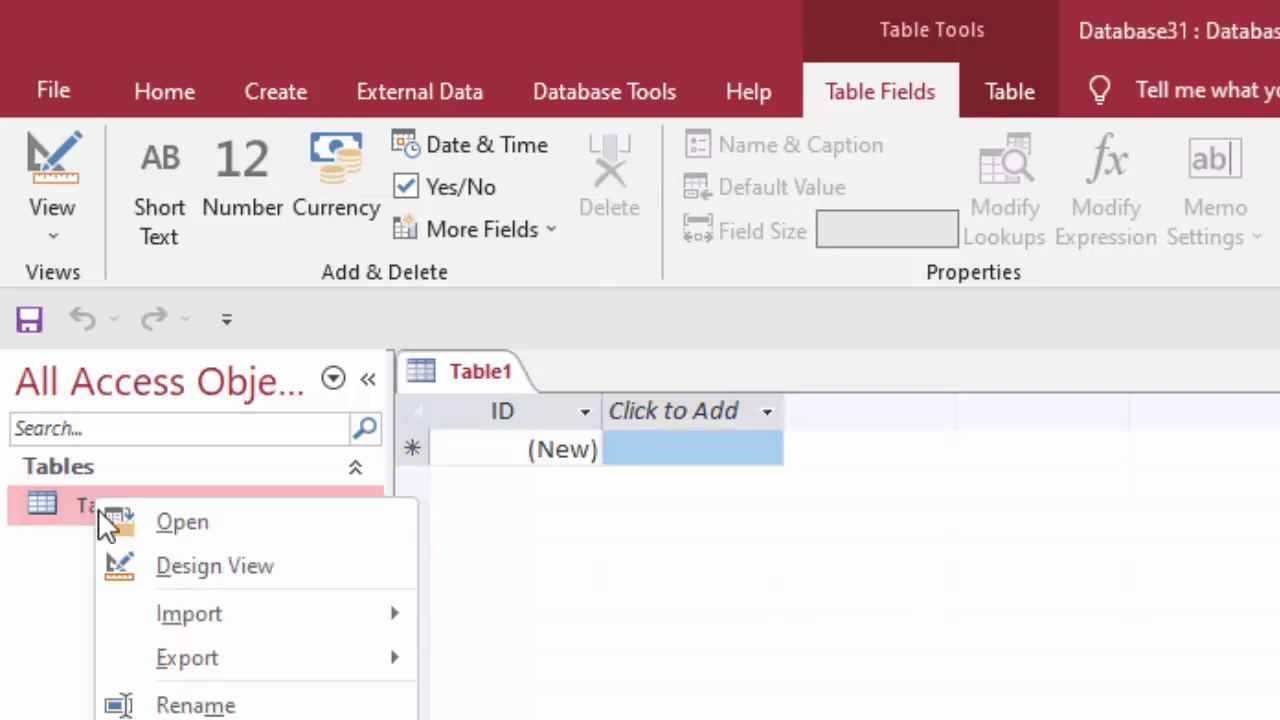
left_click(208, 580)
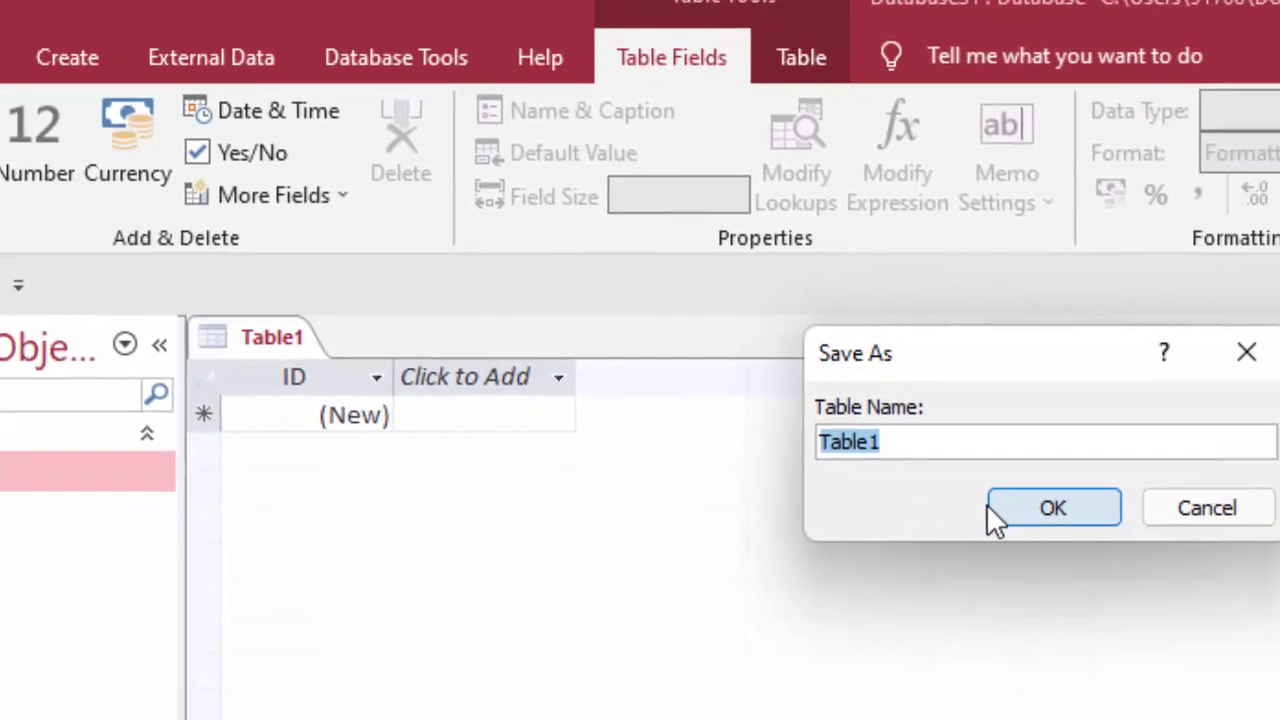
key("BackSpace")
type("Uni")
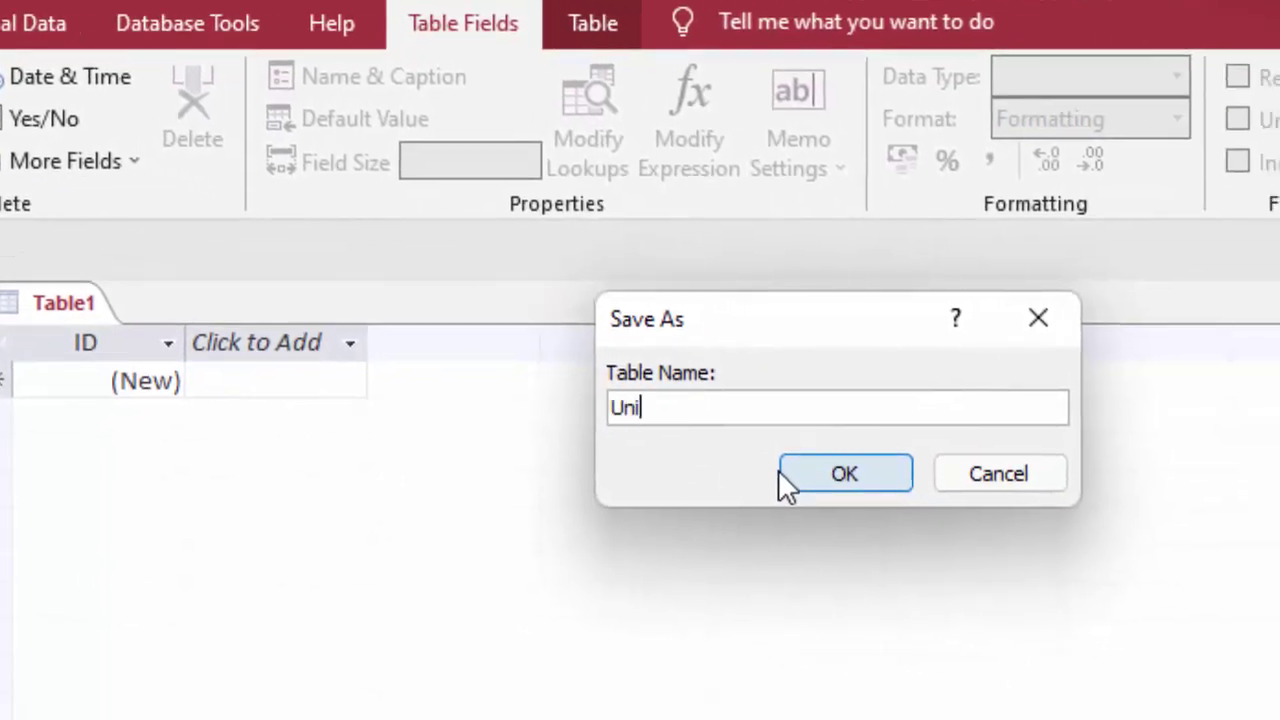
type("qu")
type("eid")
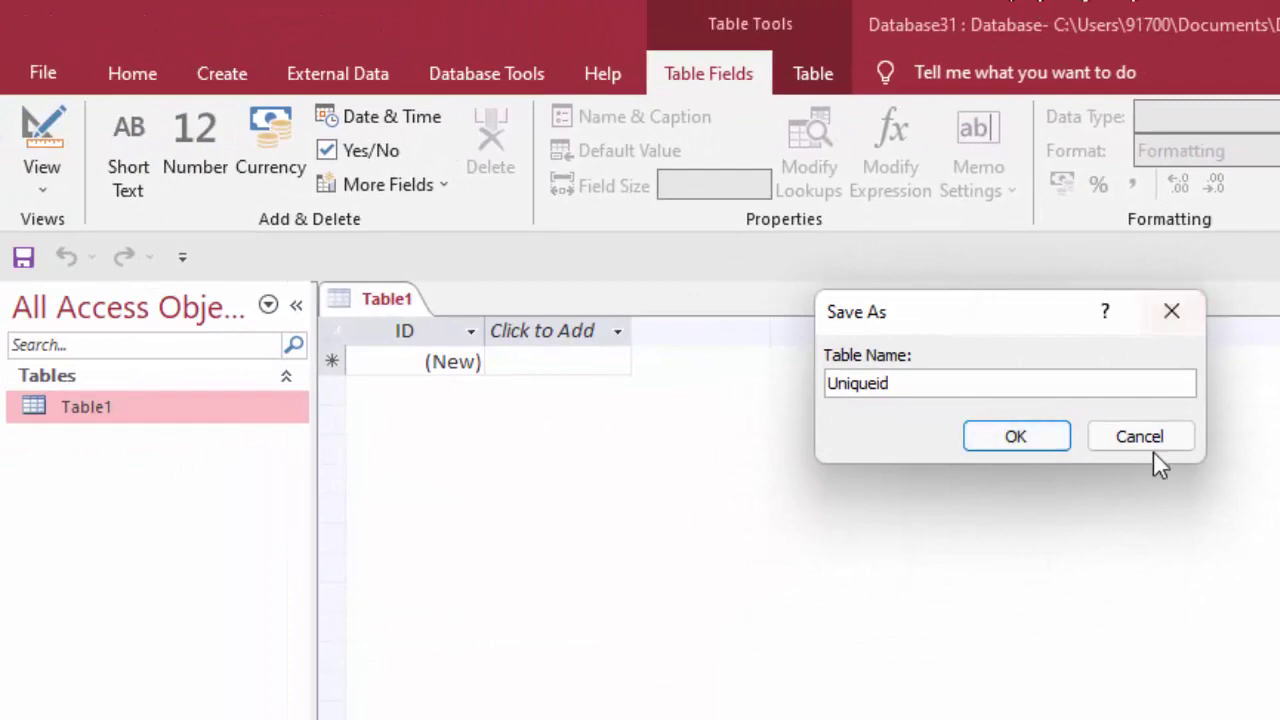
left_click(1048, 440)
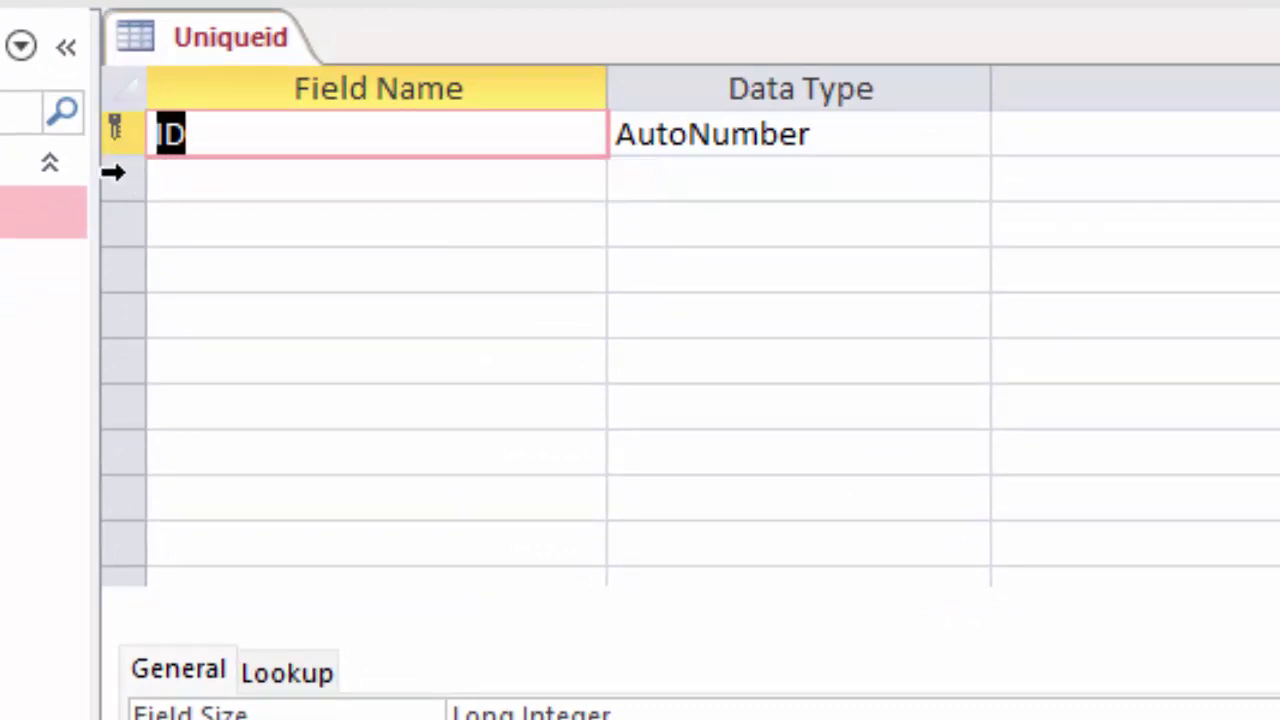
- Type field names First, Second, Third and Fourth into the rows below ID
left_click(280, 180)
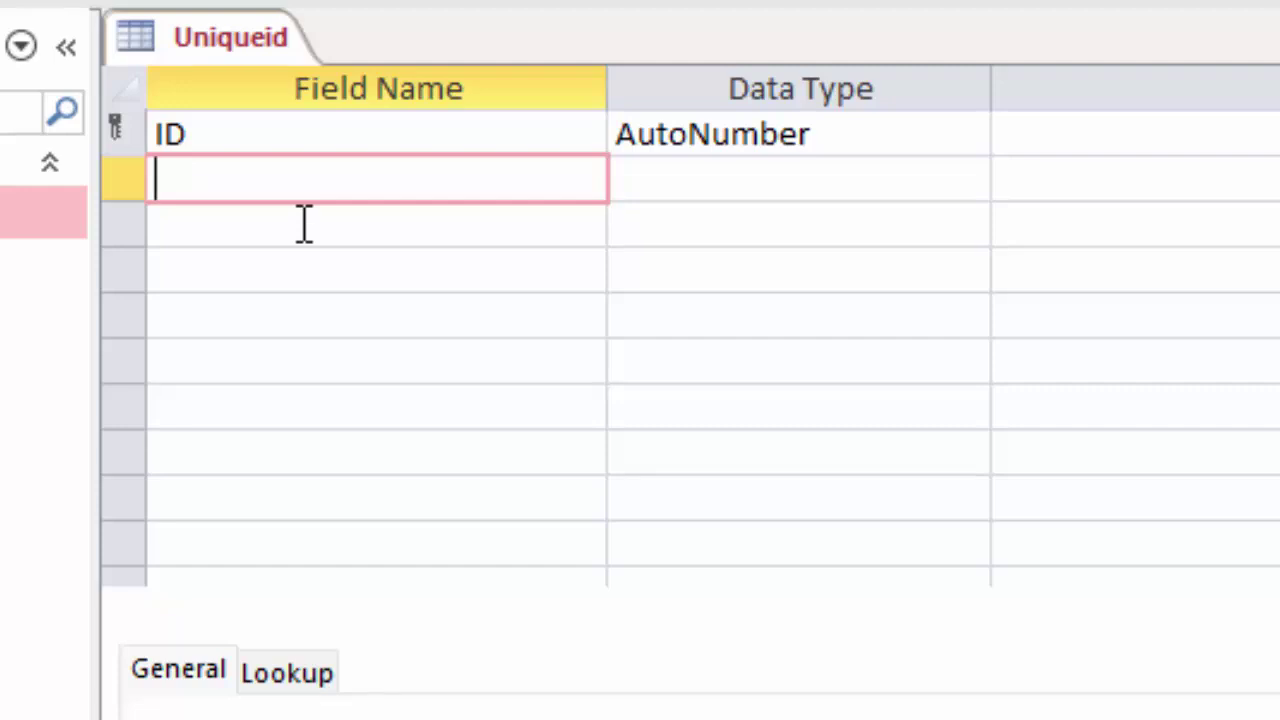
type("F")
type("irst")
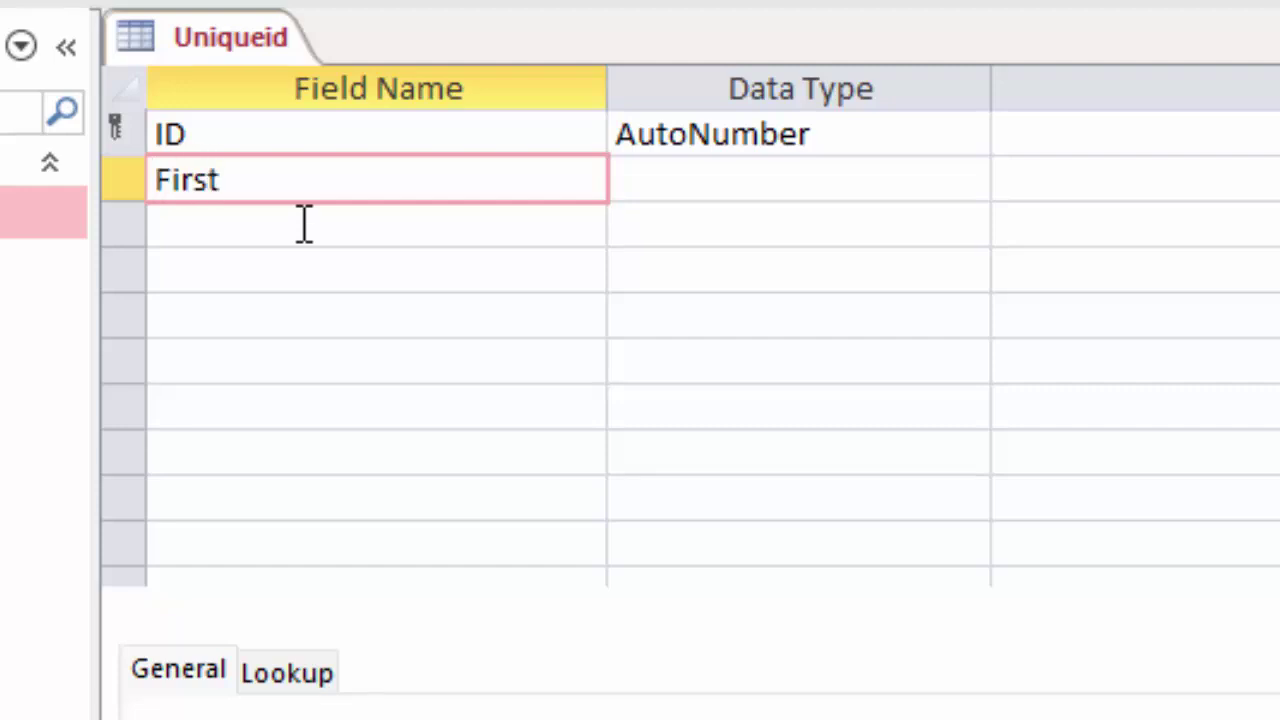
left_click(305, 224)
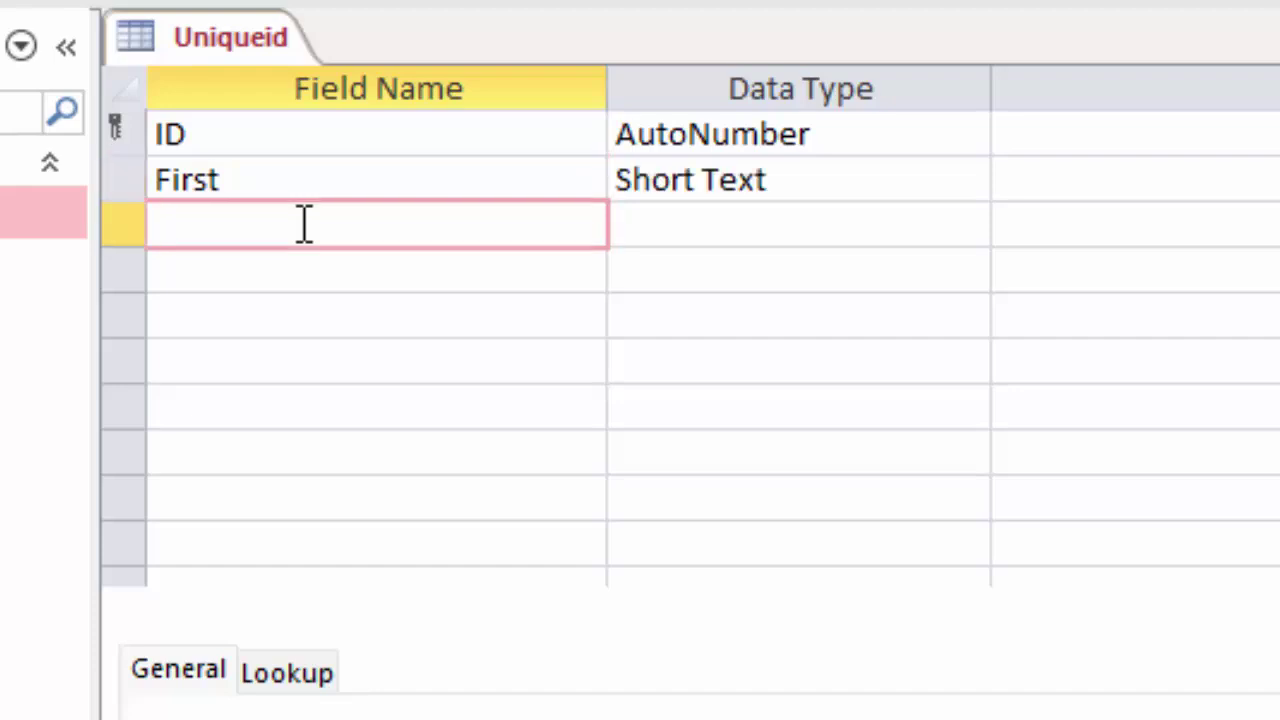
type("Sec")
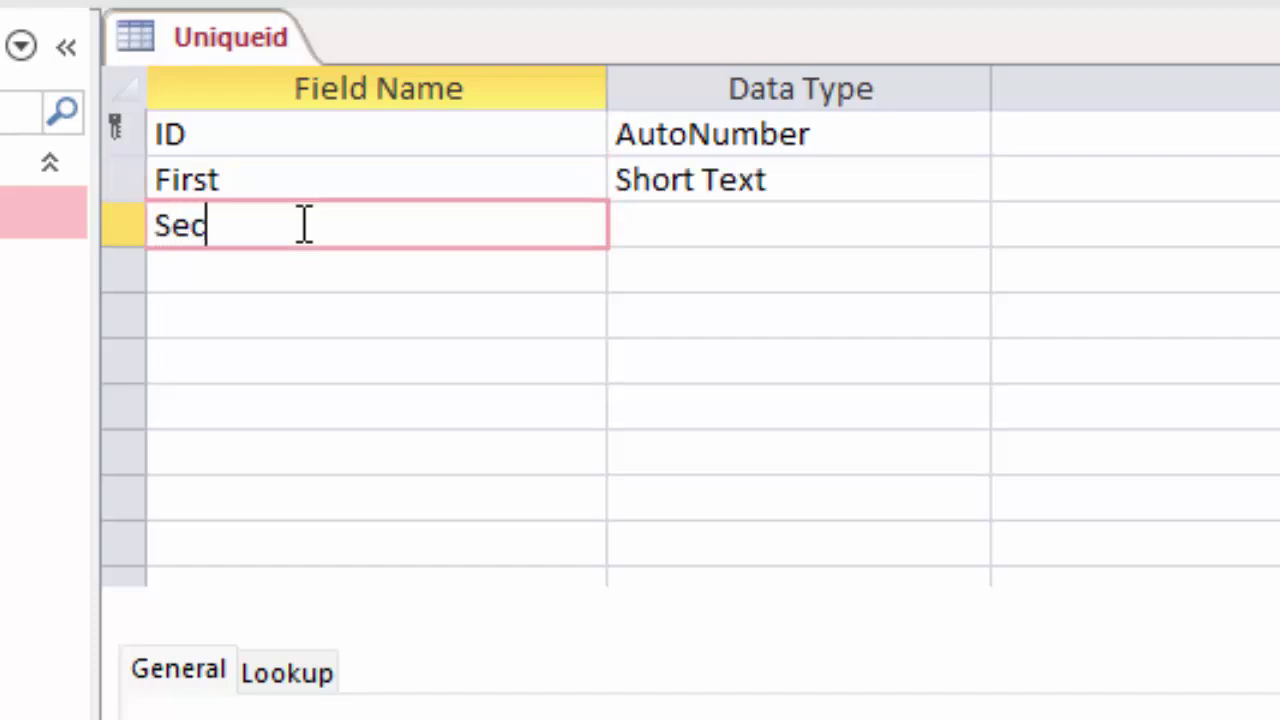
type("ond")
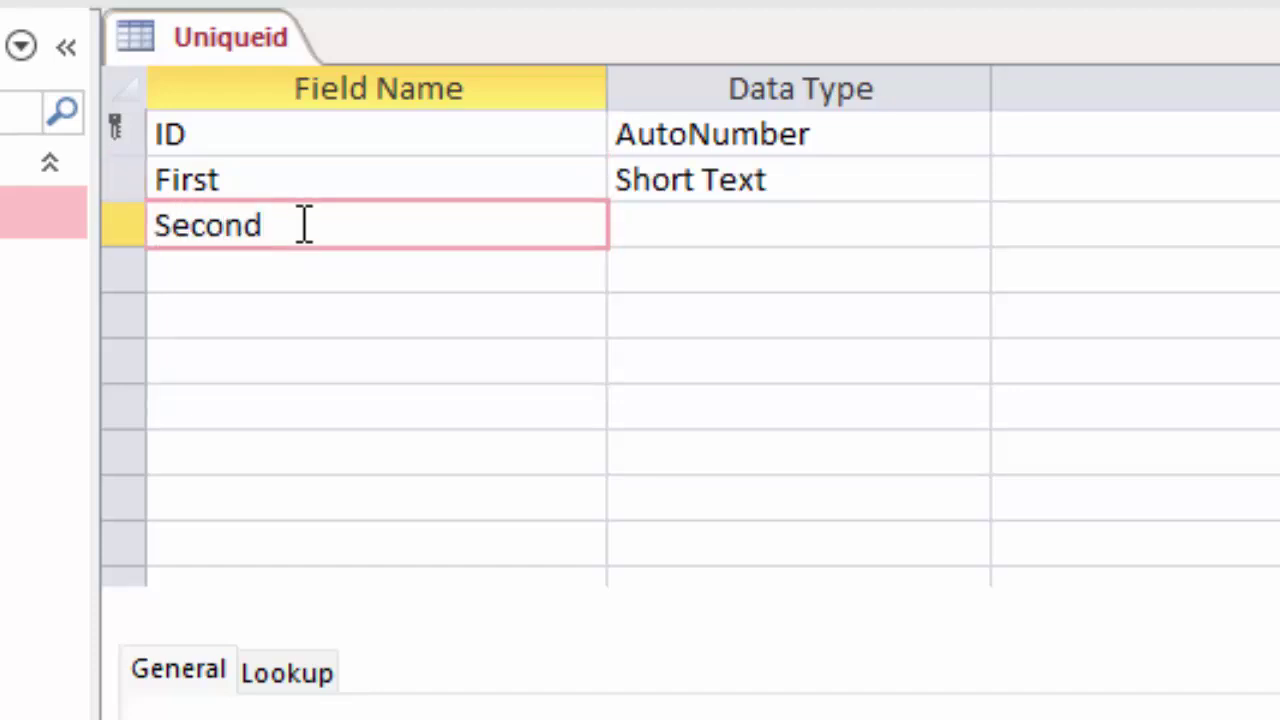
left_click(307, 275)
type("T")
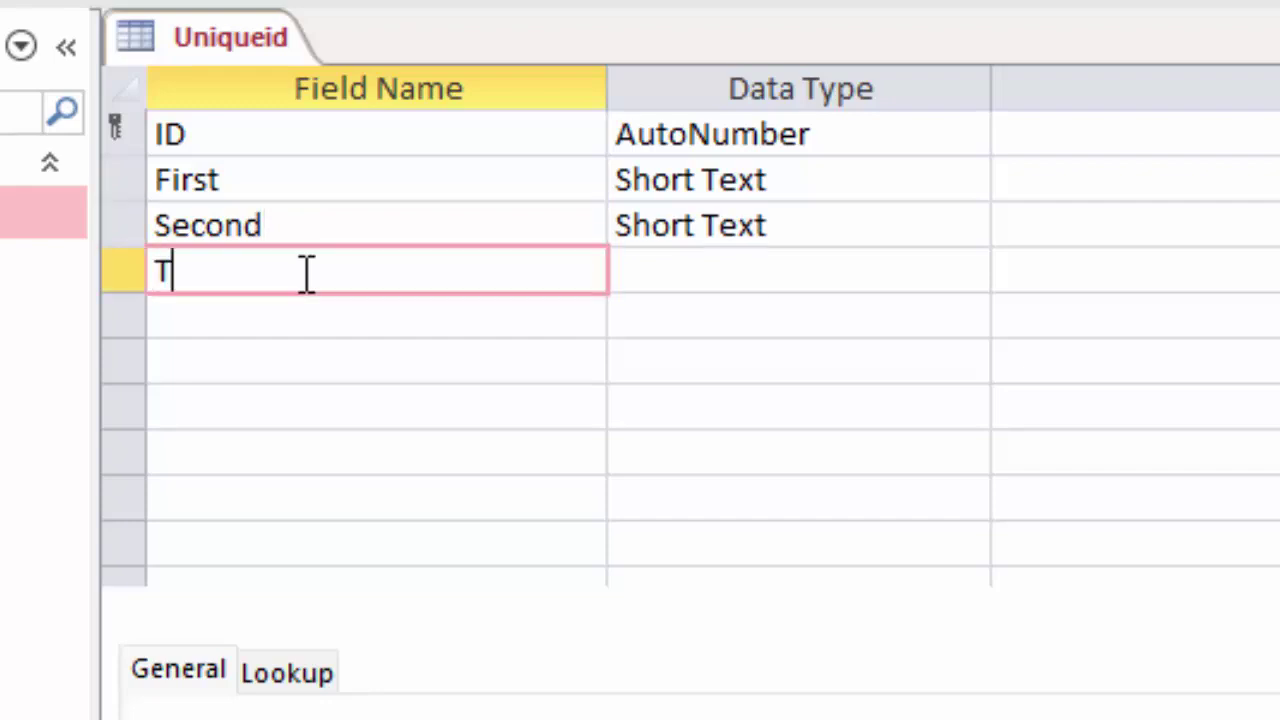
type("hird")
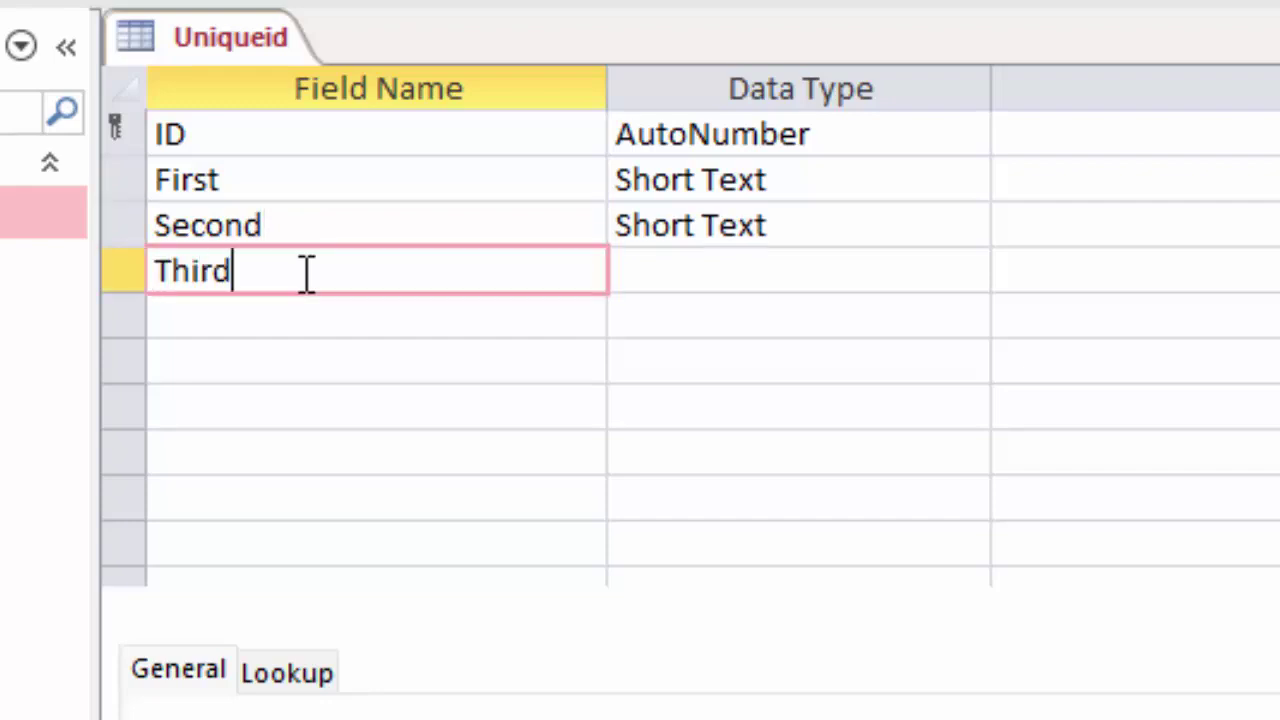
left_click(311, 321)
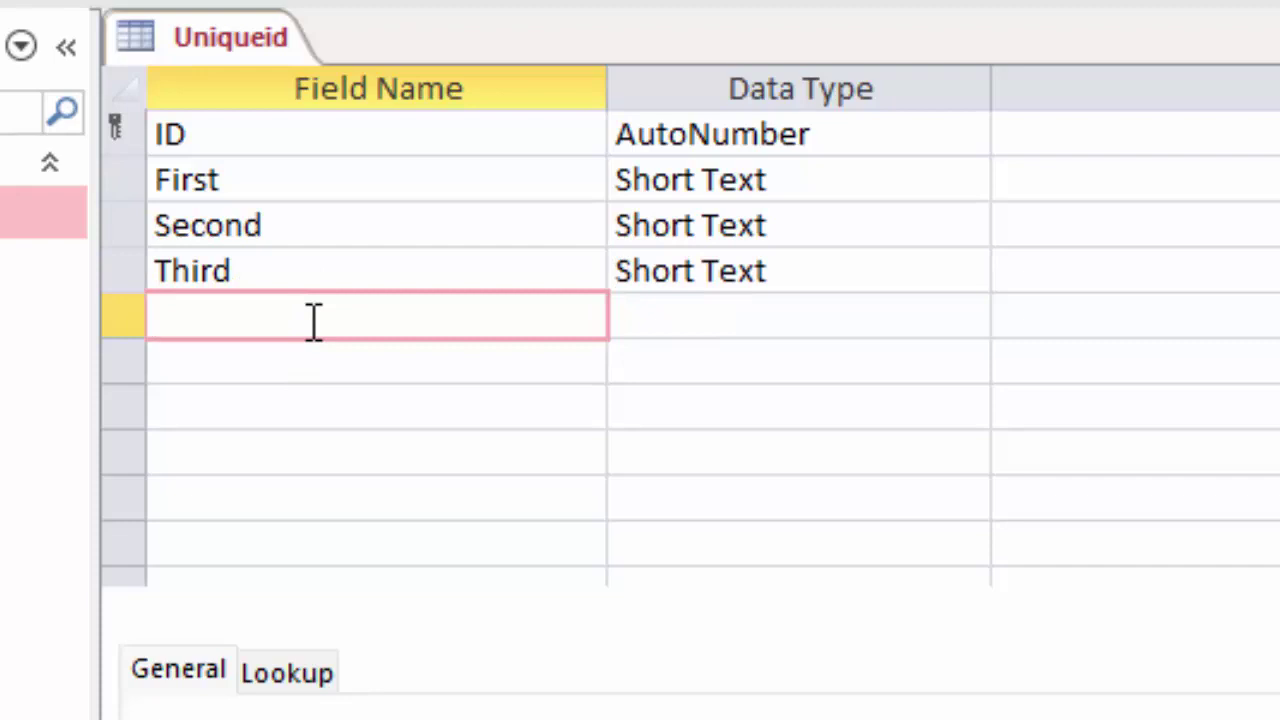
type("Four")
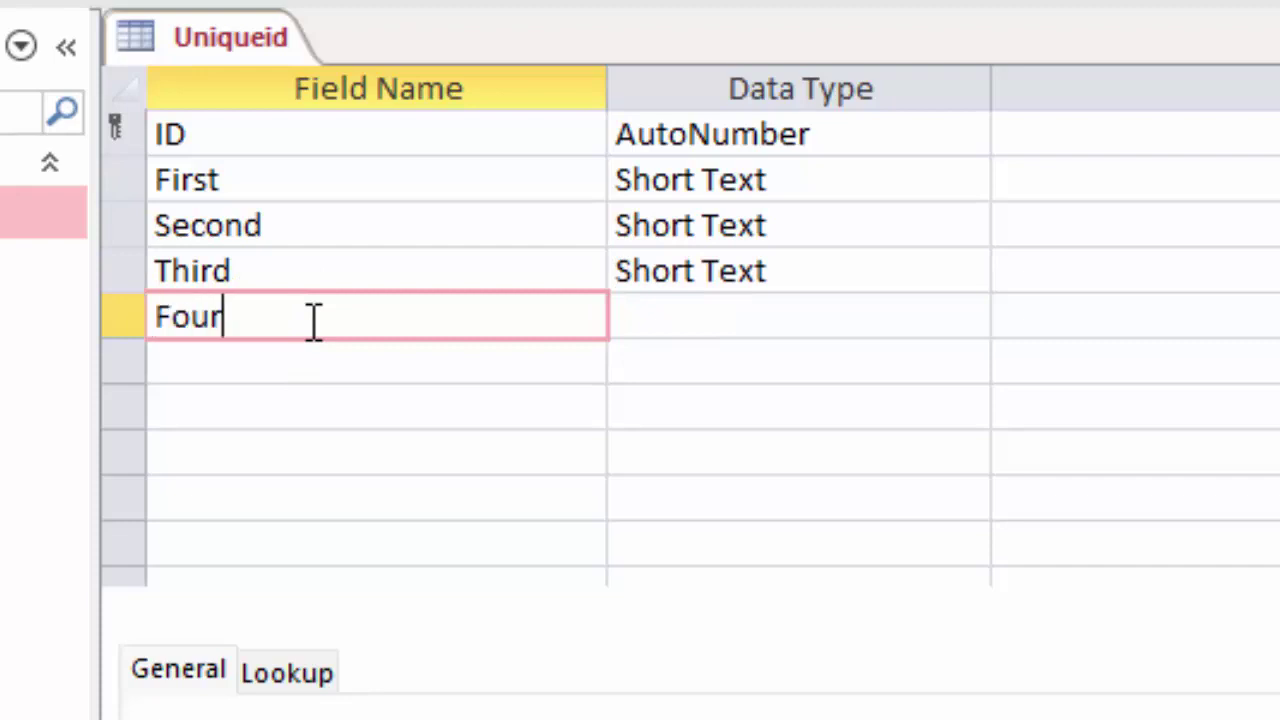
type("th")
- Set the data type of First, Second, Third and Fourth to Number
left_click(728, 316)
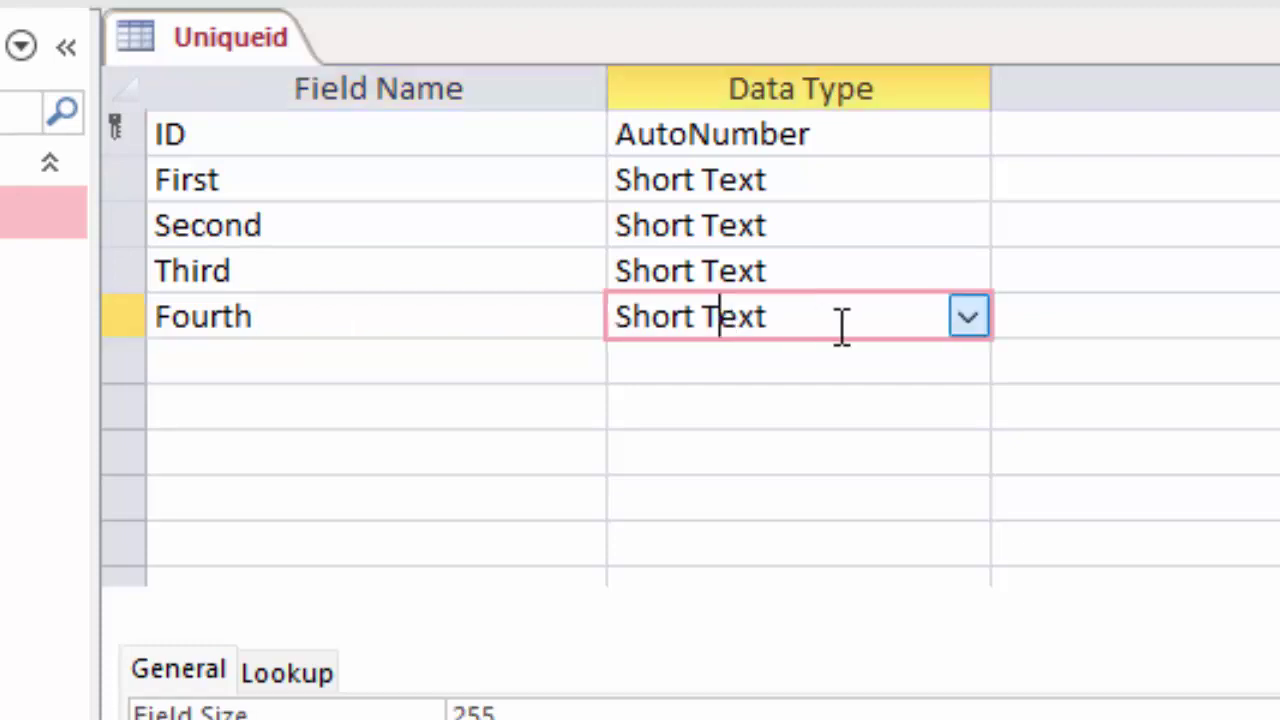
left_click(860, 188)
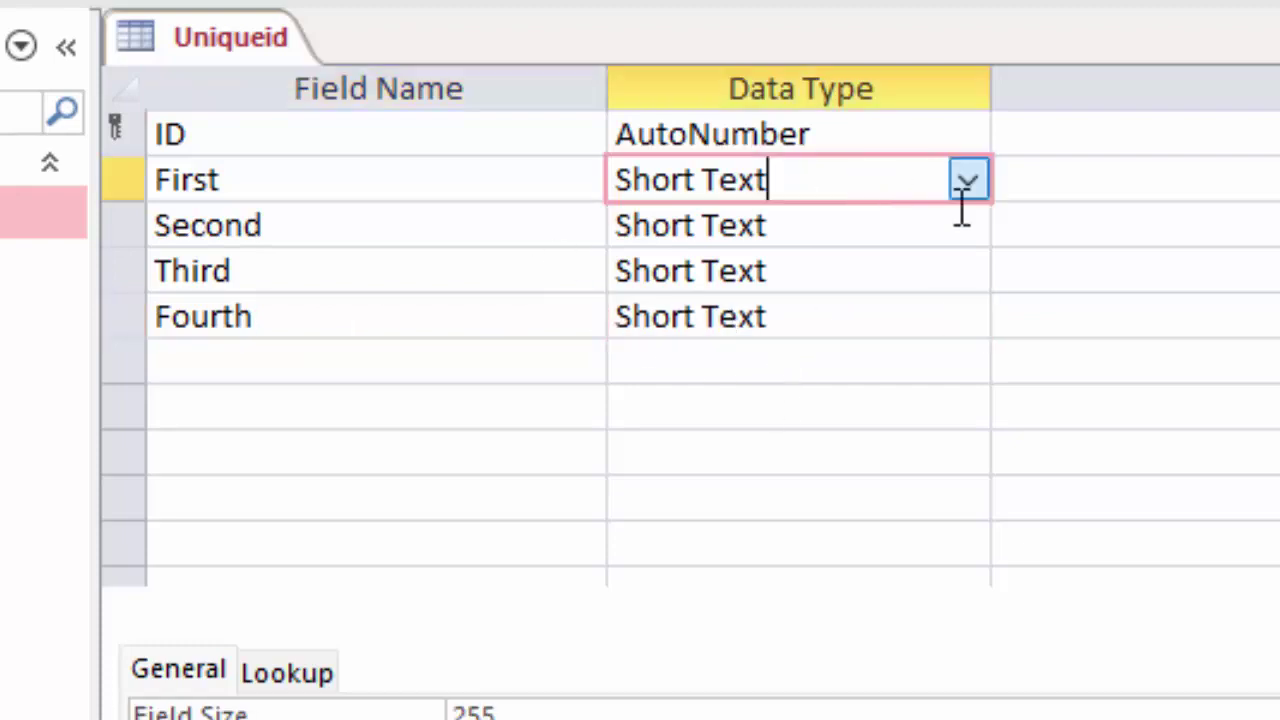
left_click(968, 182)
left_click(808, 316)
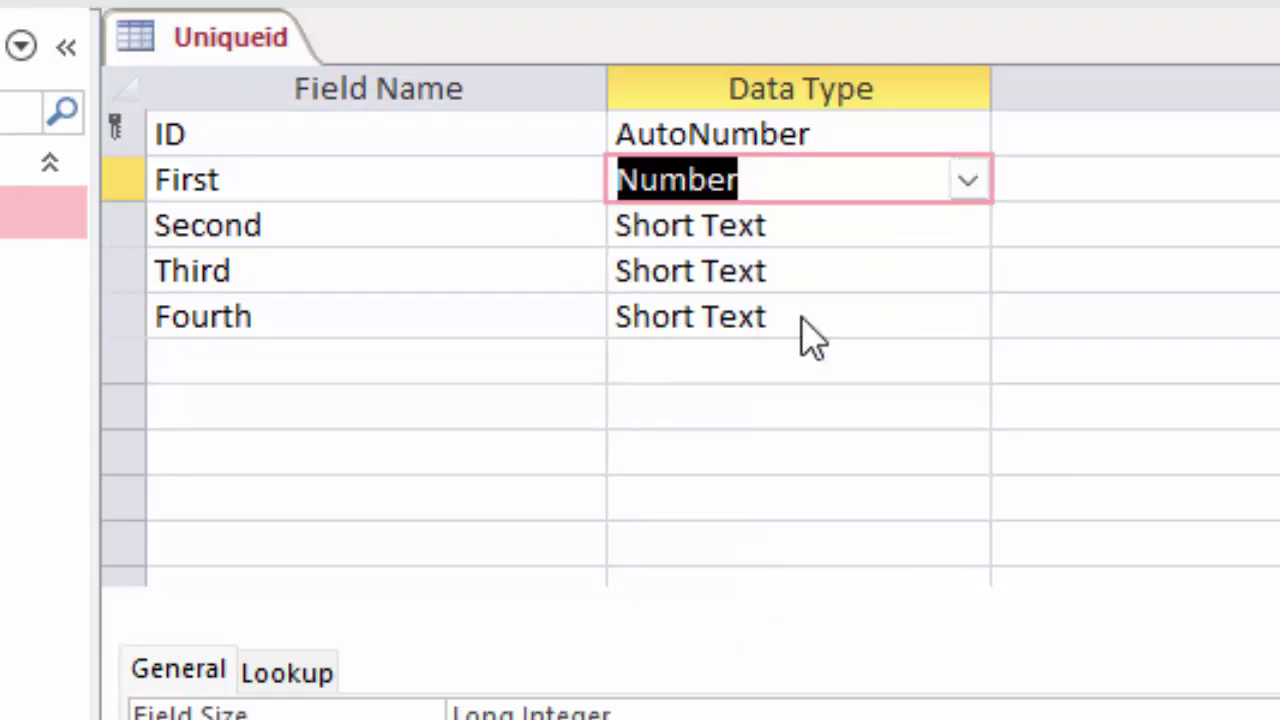
left_click(843, 226)
left_click(968, 225)
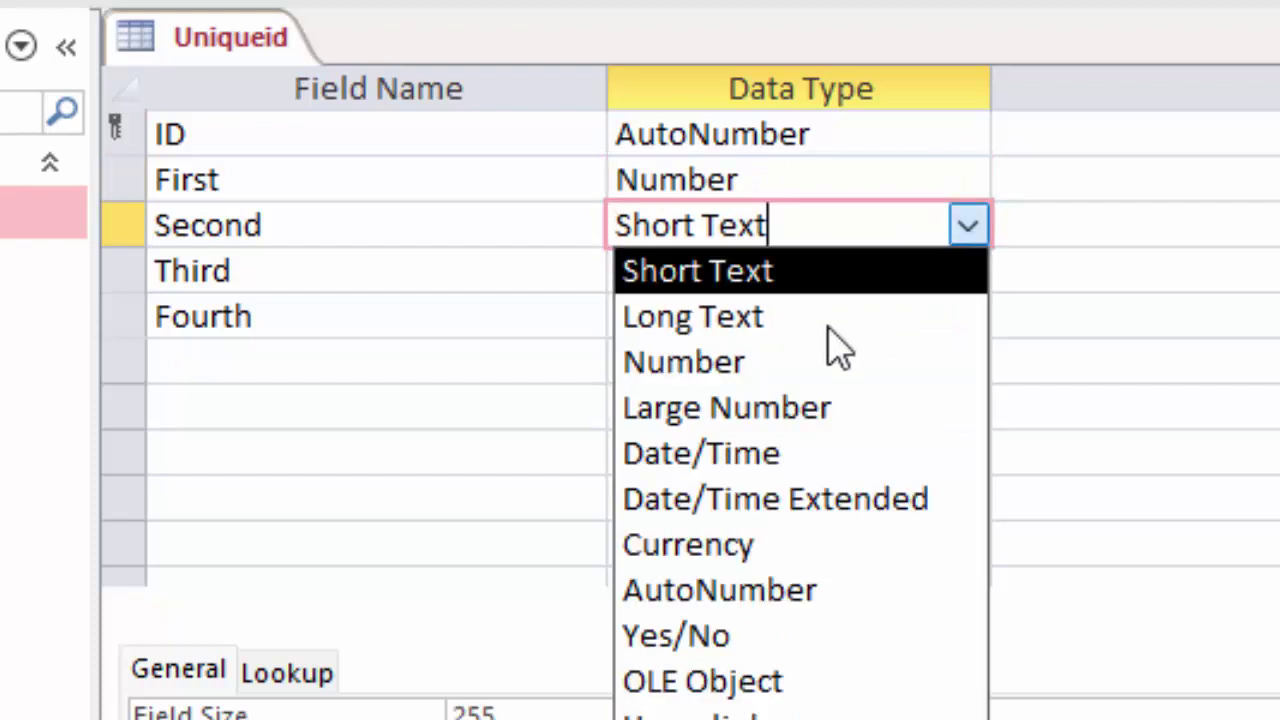
left_click(824, 364)
left_click(901, 270)
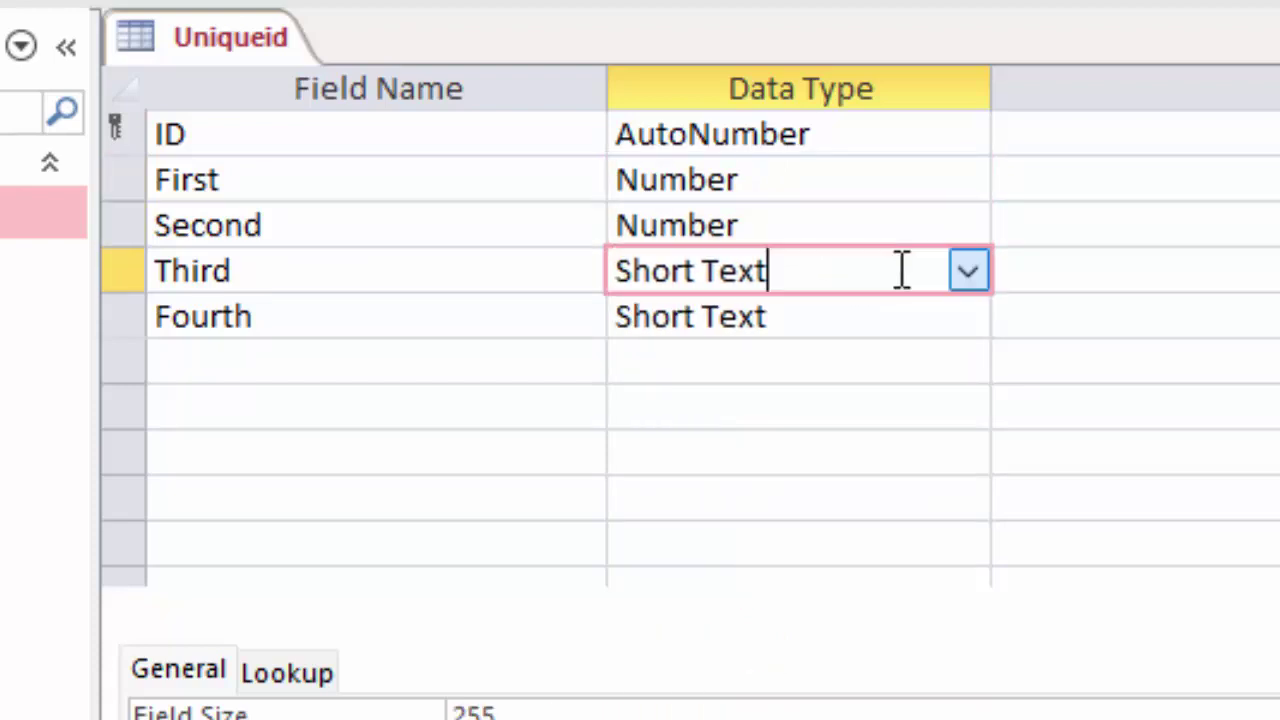
left_click(968, 272)
left_click(776, 412)
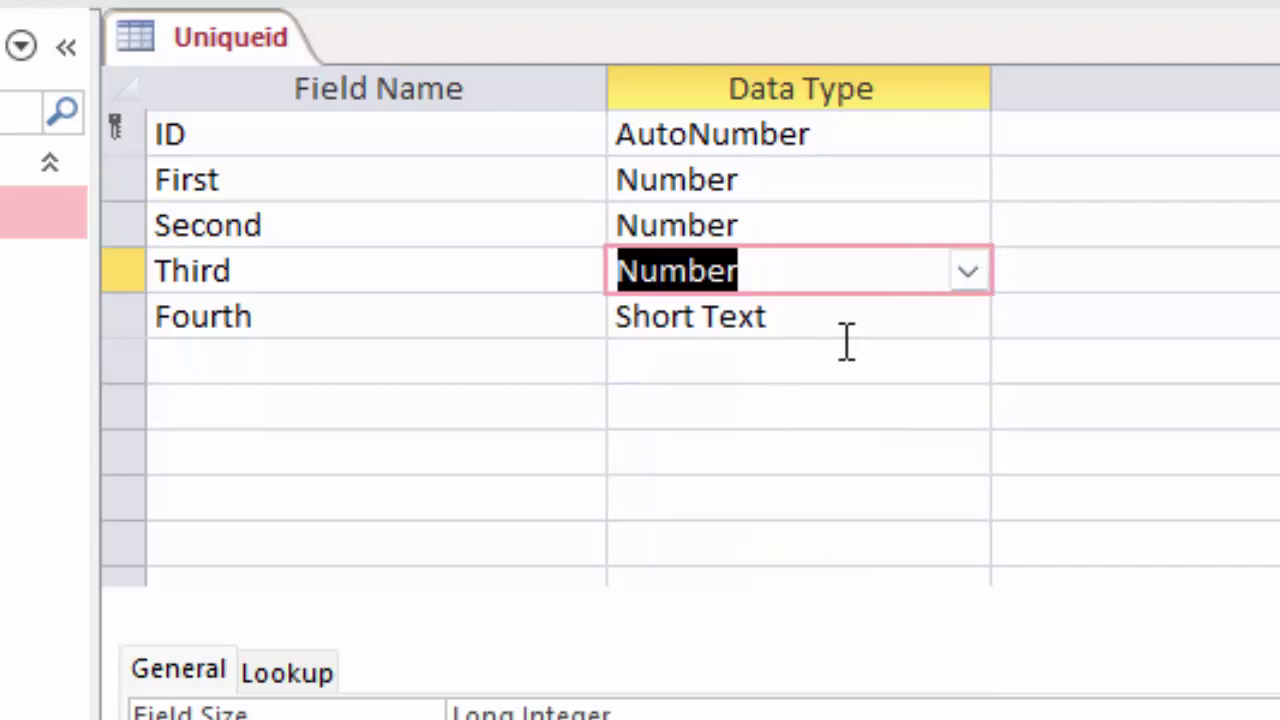
left_click(848, 318)
left_click(965, 320)
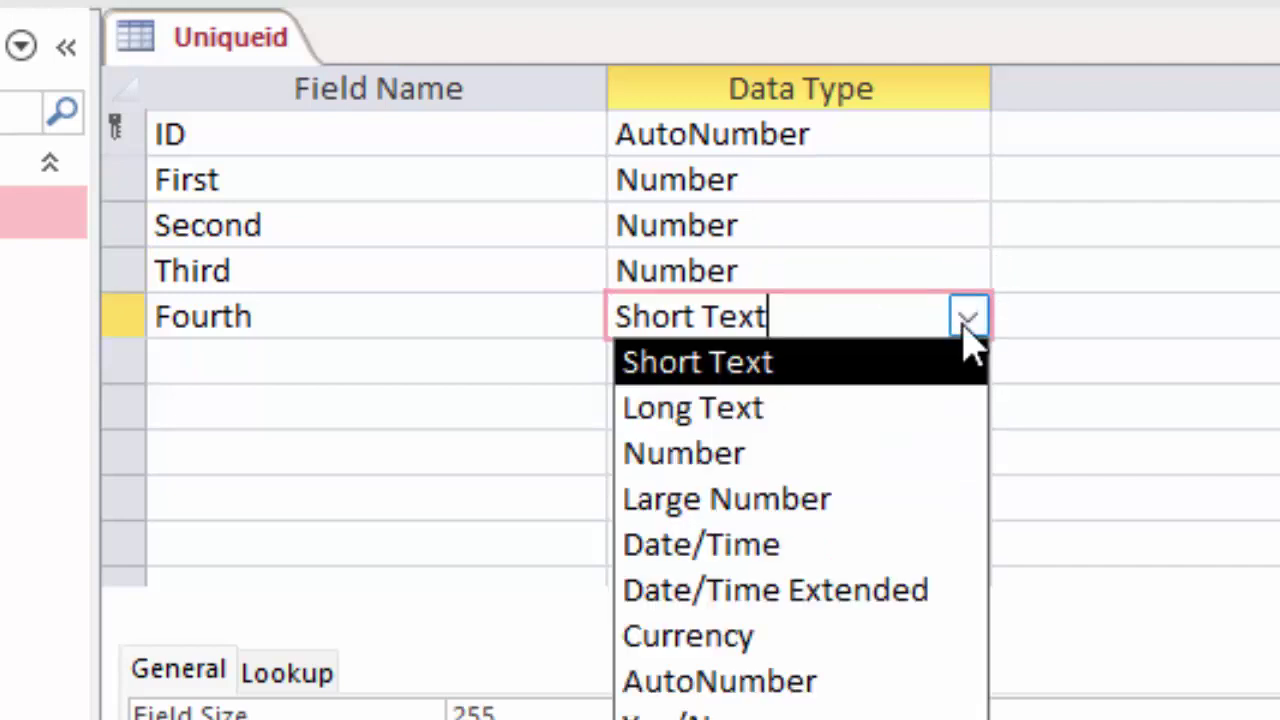
left_click(822, 460)
- Add a field named Total with the Calculated data type
left_click(292, 362)
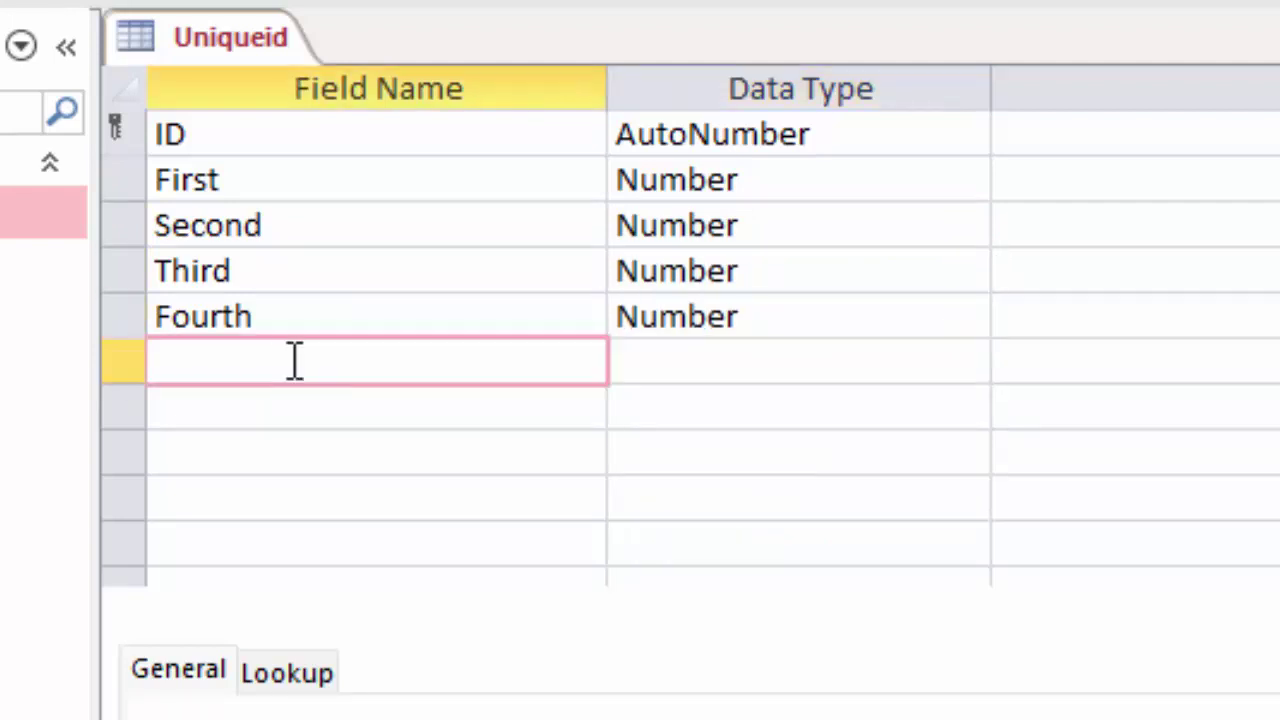
type("Tot")
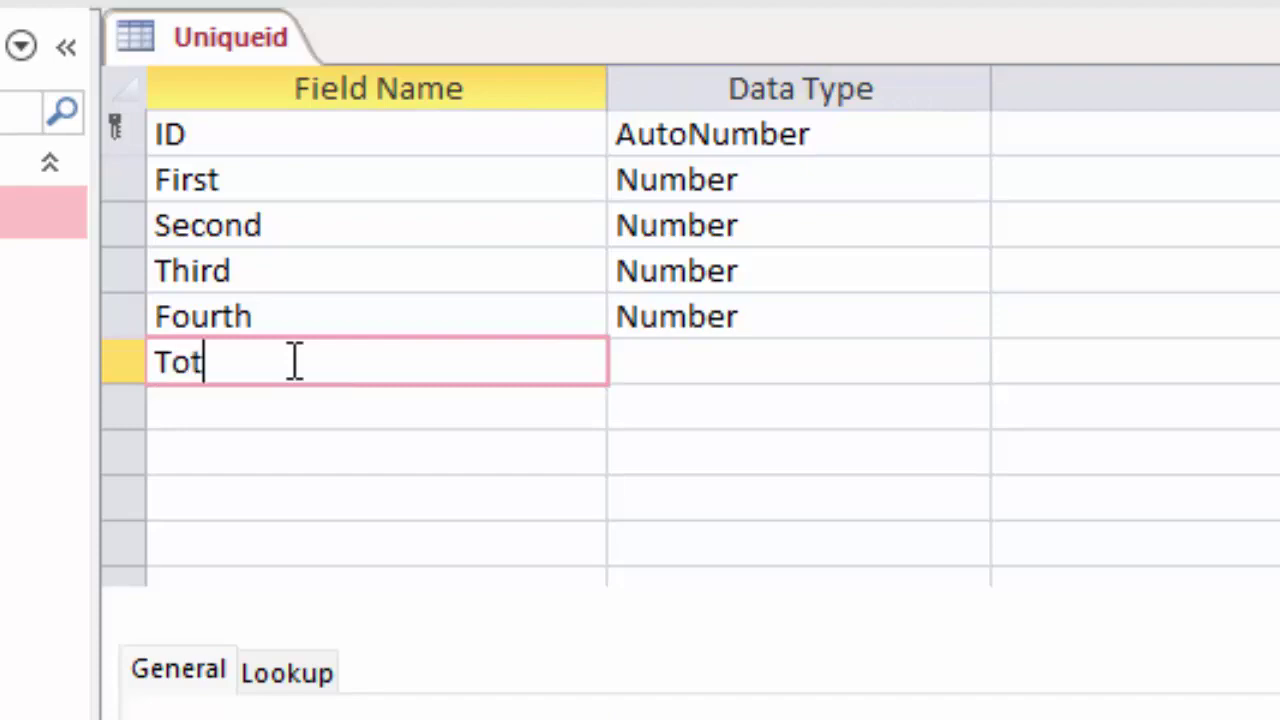
type("al")
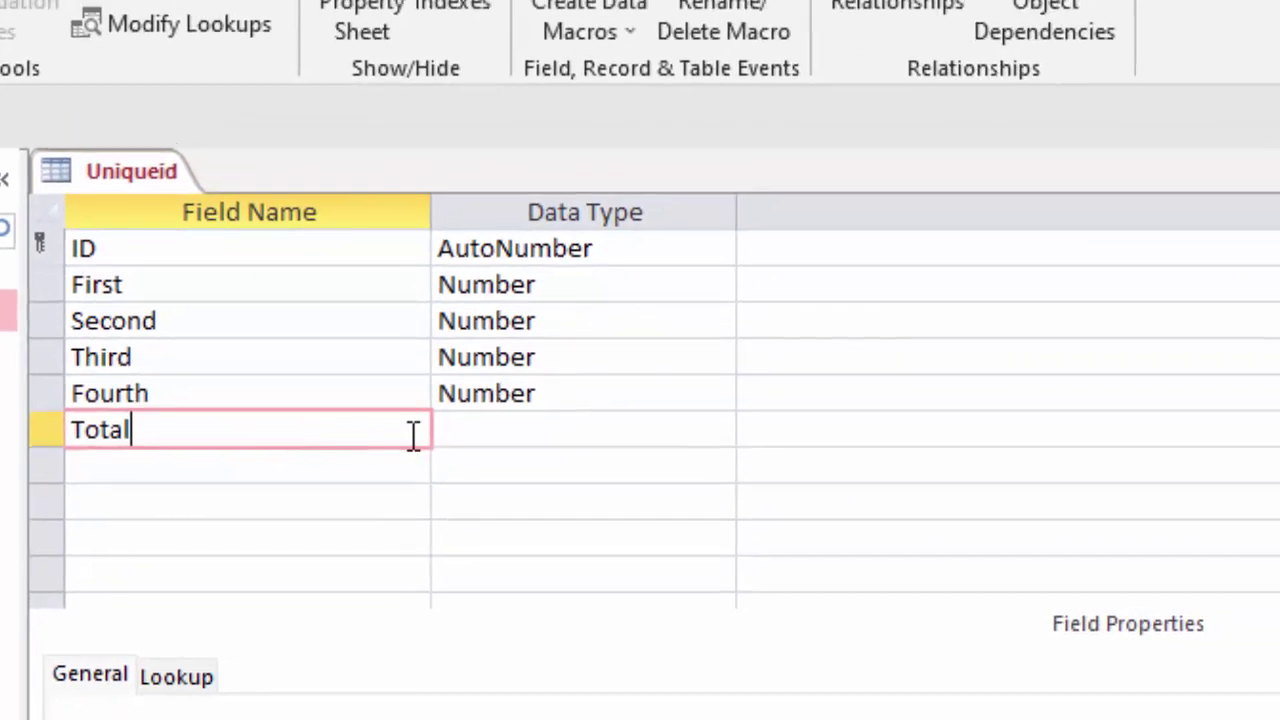
left_click(511, 432)
left_click(714, 432)
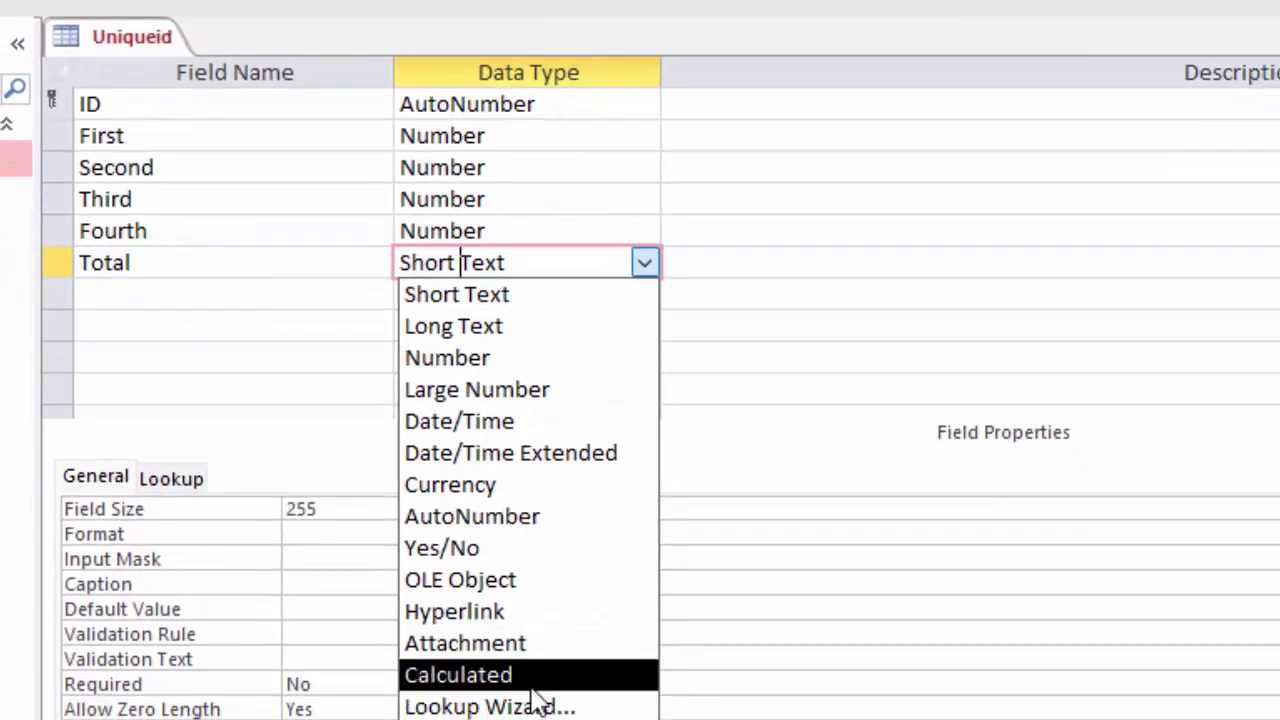
left_click(537, 676)
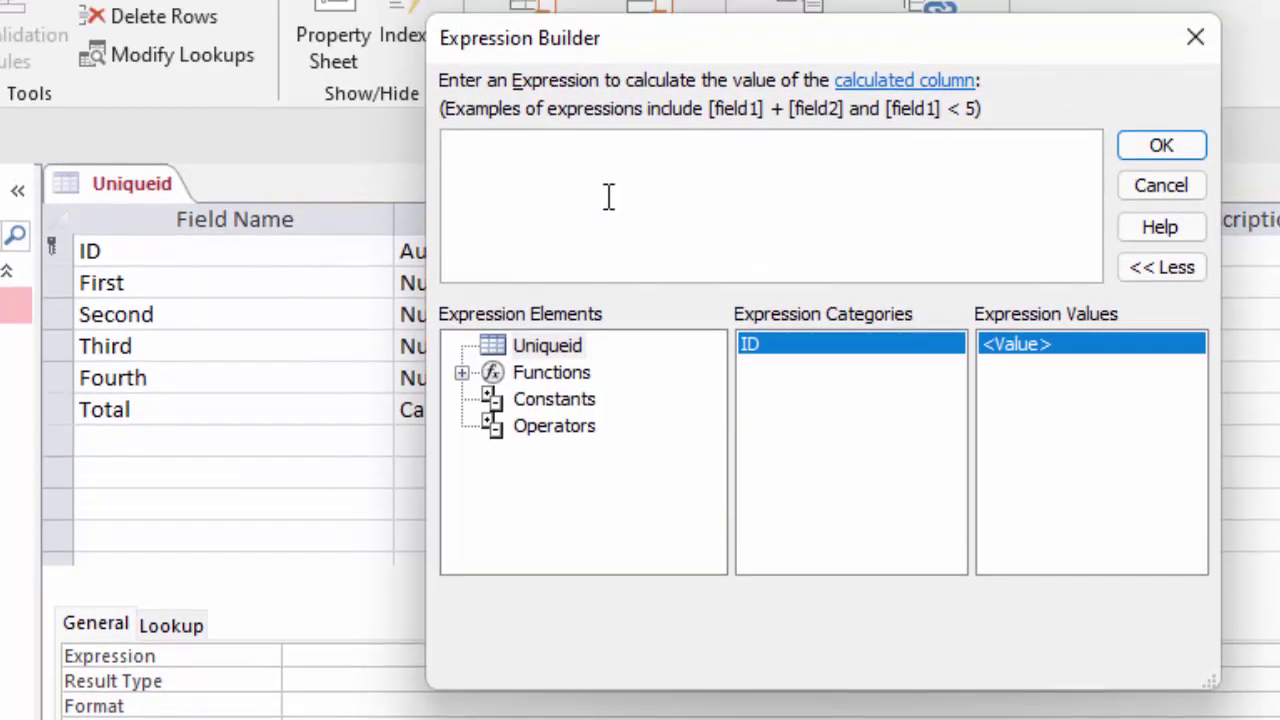
- Enter [First]+[Second]+[Third]+[Fourth] as Total's expression and accept it
type("[")
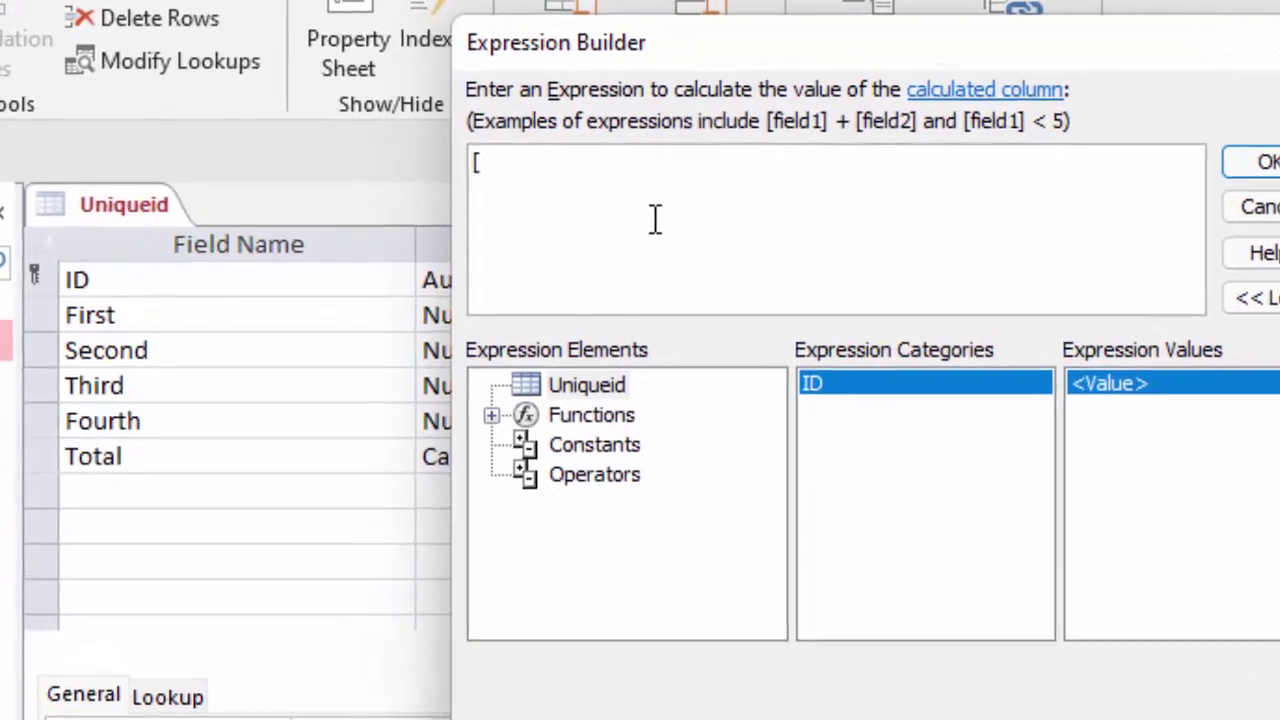
type("Fir")
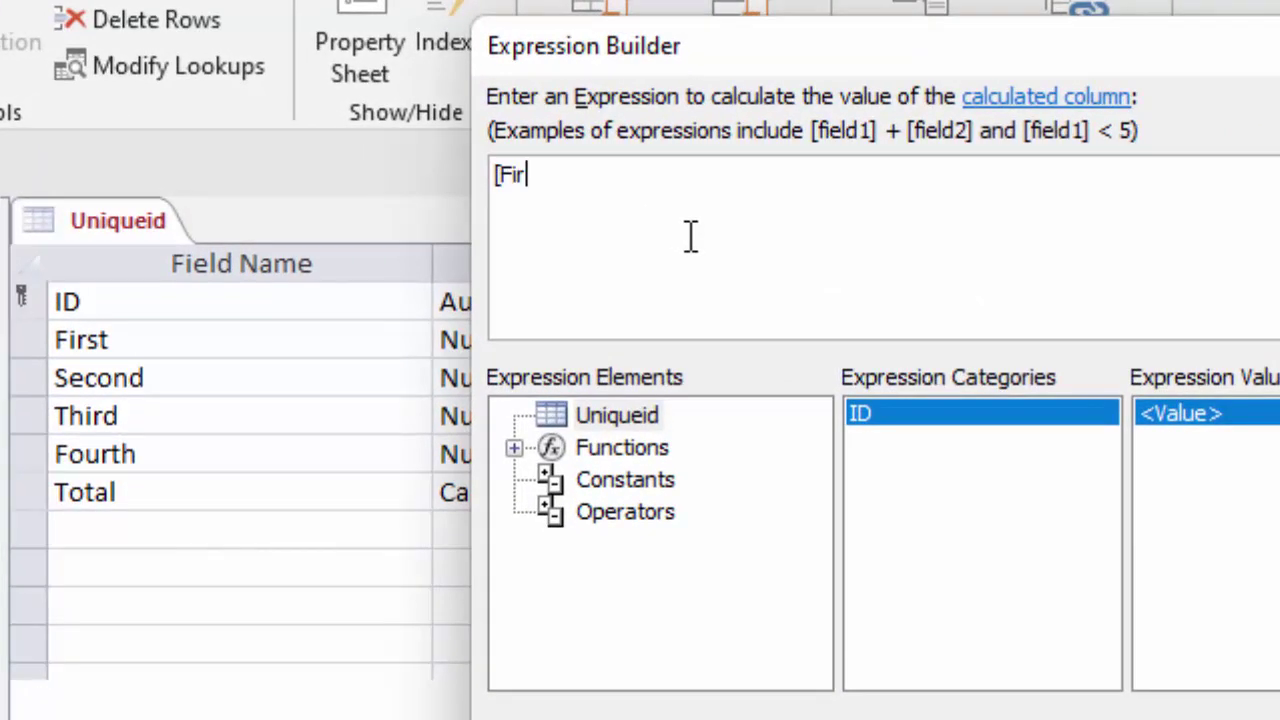
type("st]")
type(" +[S")
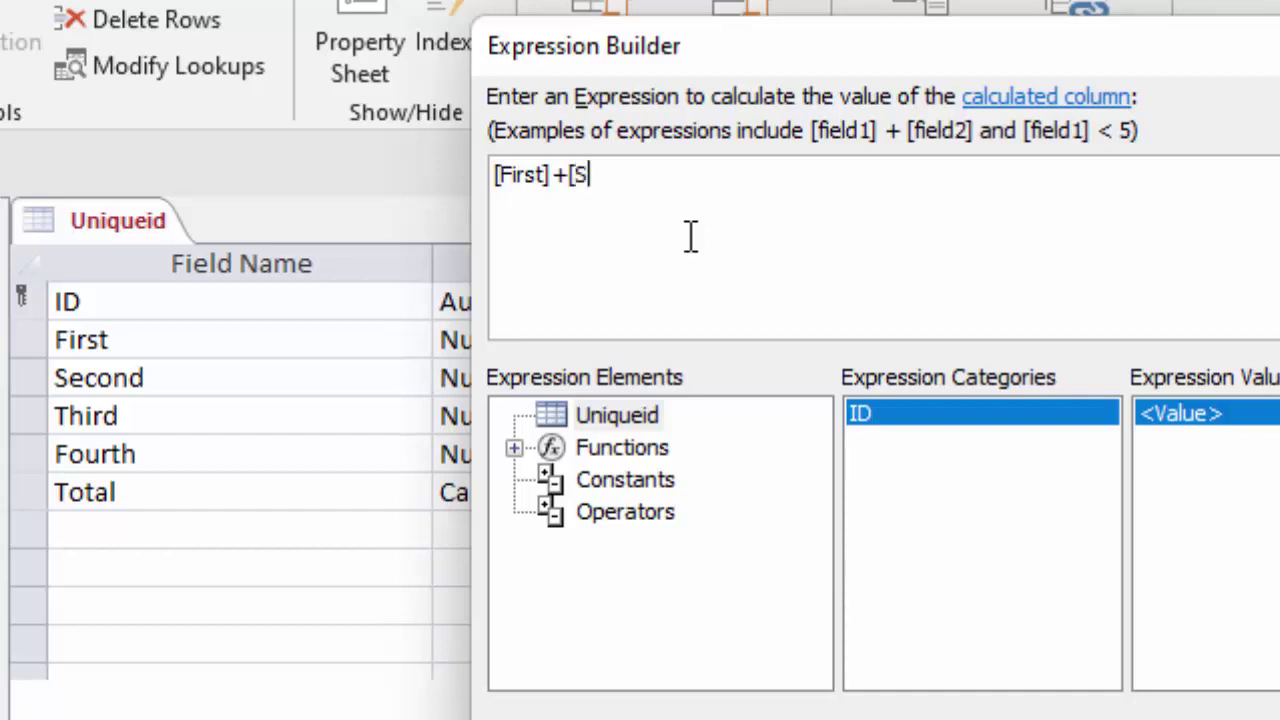
type("econ")
type("d]  +[")
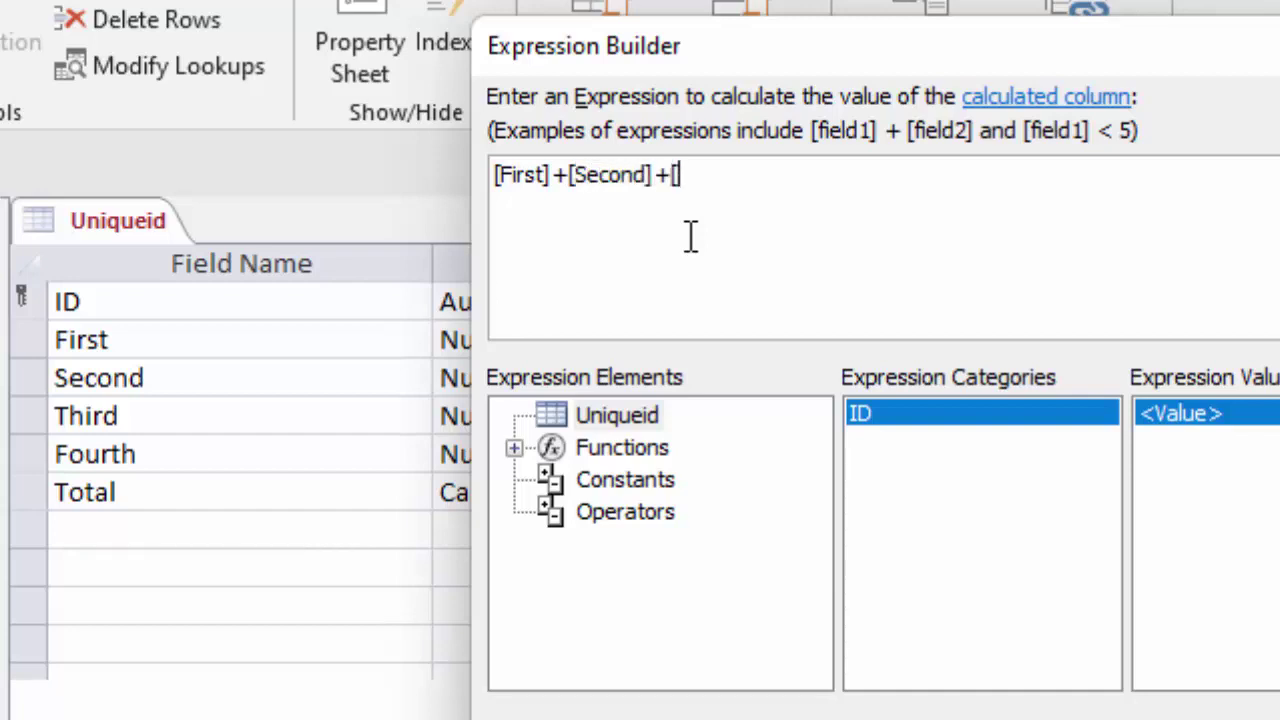
type("Thi")
type("rd] +")
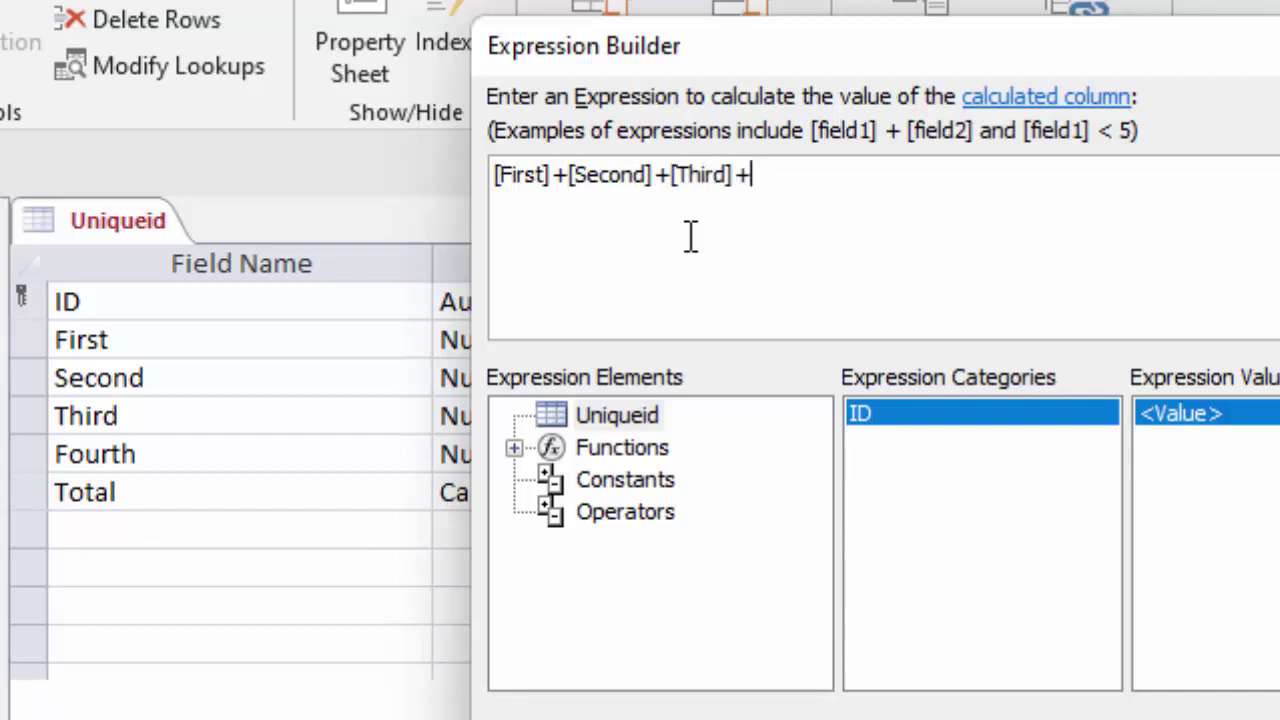
type("[Fo")
type("ur")
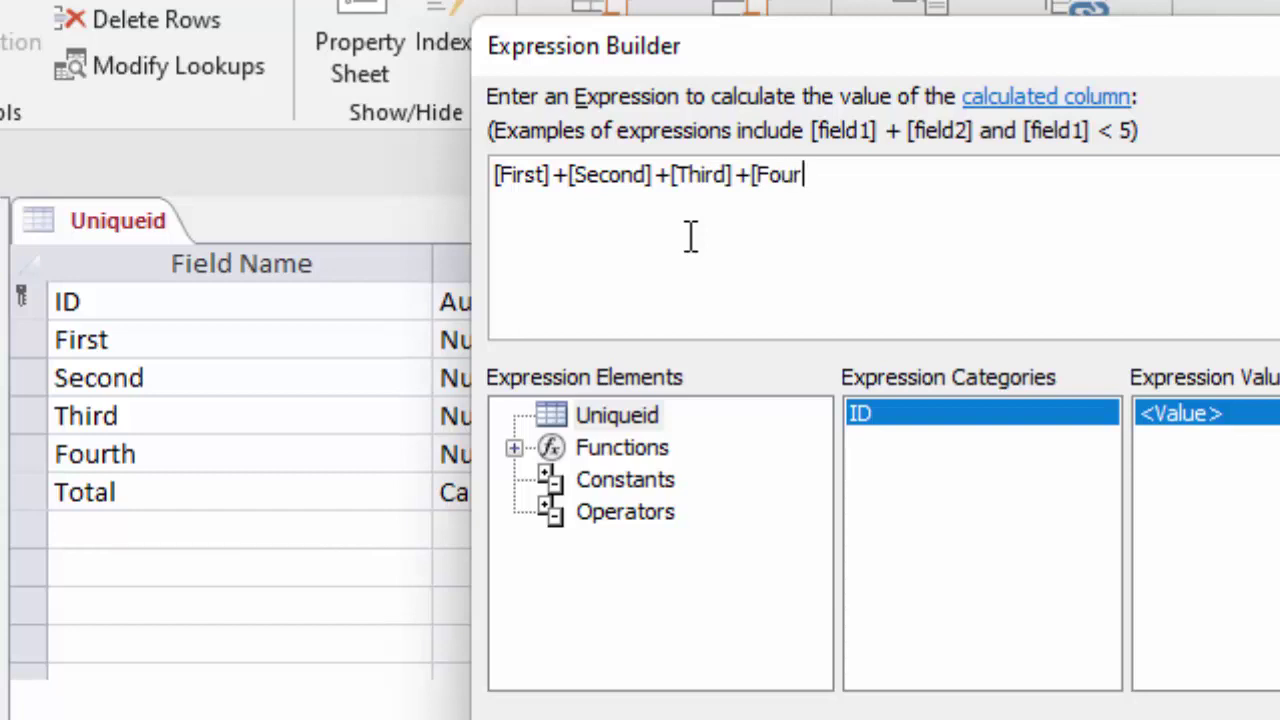
type("th")
type("]")
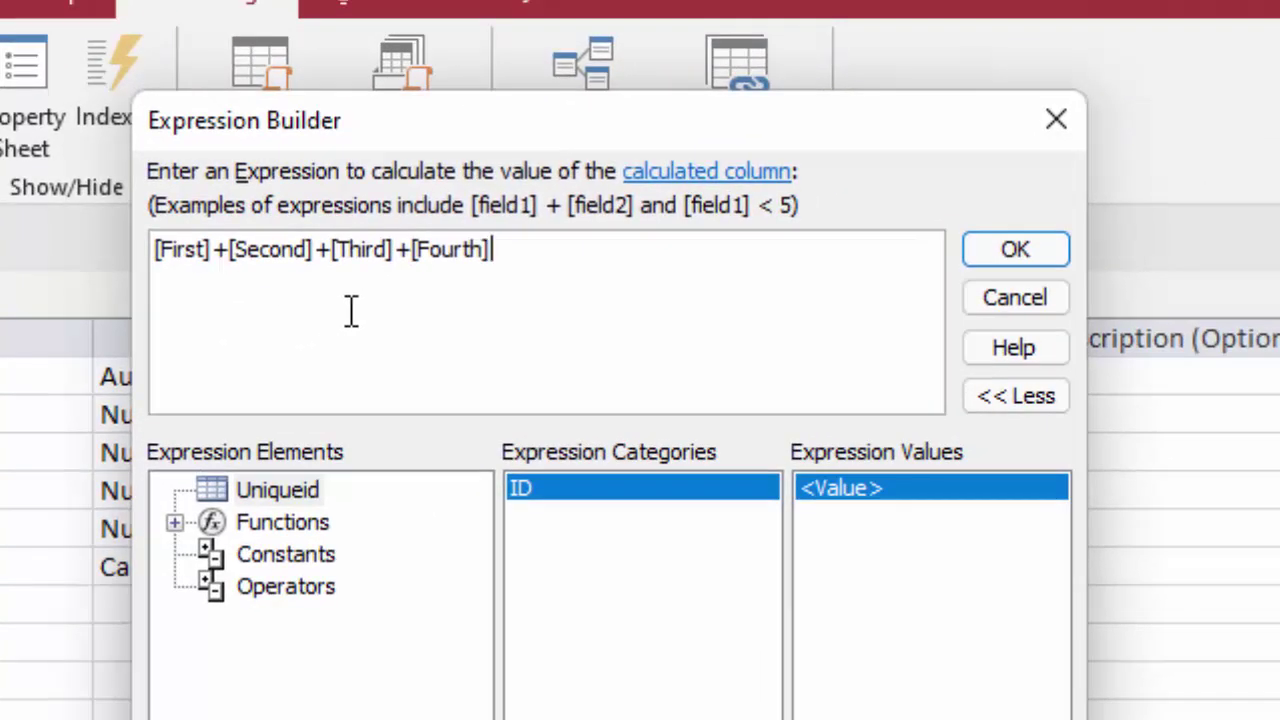
left_click(982, 252)
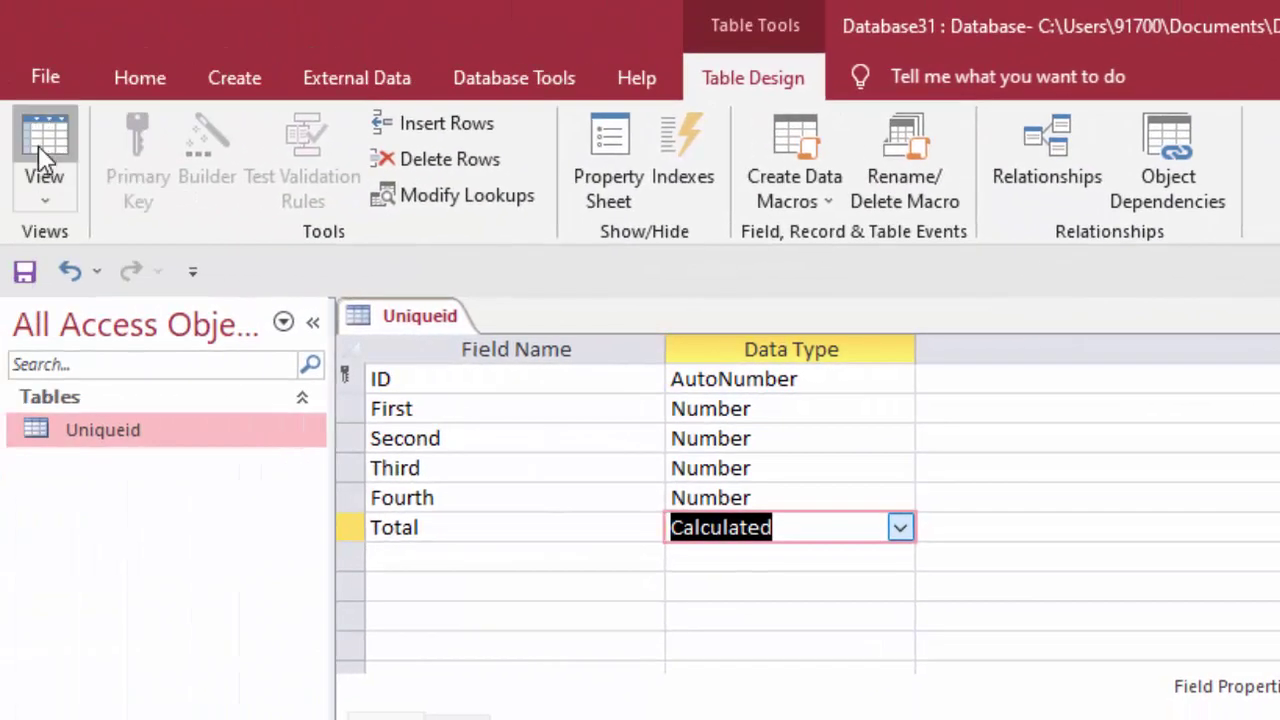
- Save the table, switch to Datasheet View, and widen the ID column
left_click(40, 150)
left_click(1027, 675)
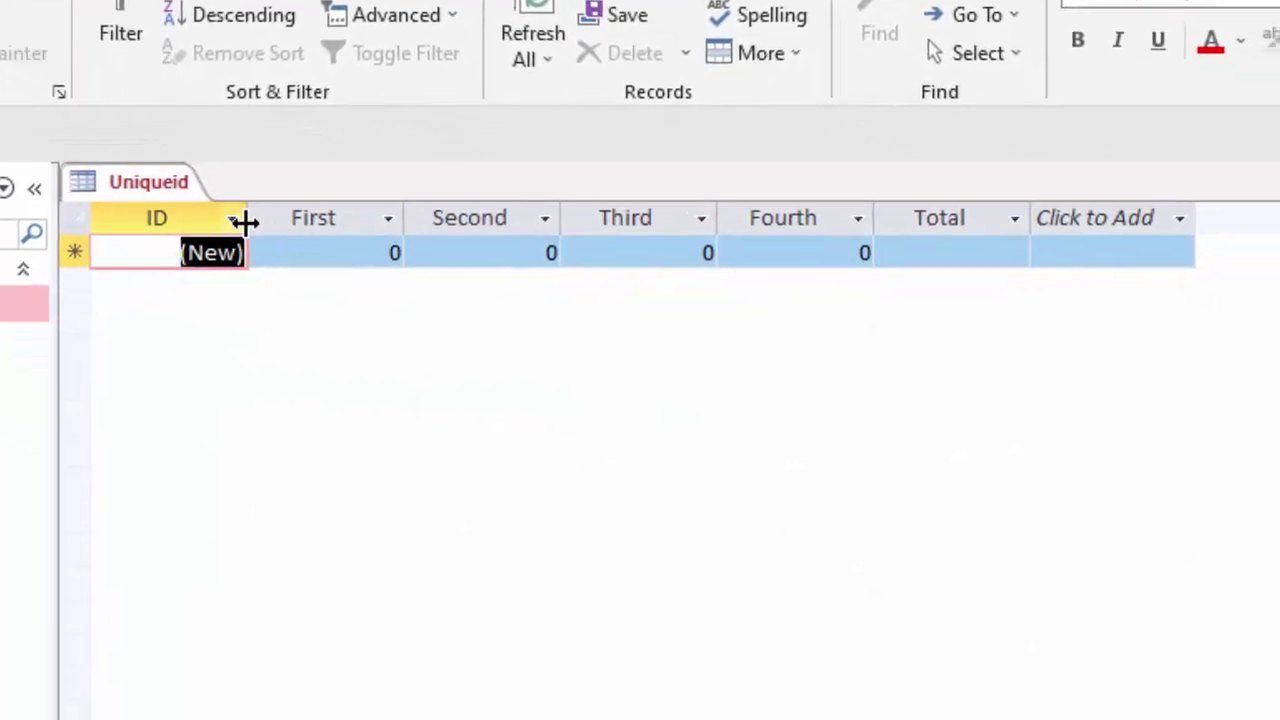
left_click_drag(247, 216, 277, 248)
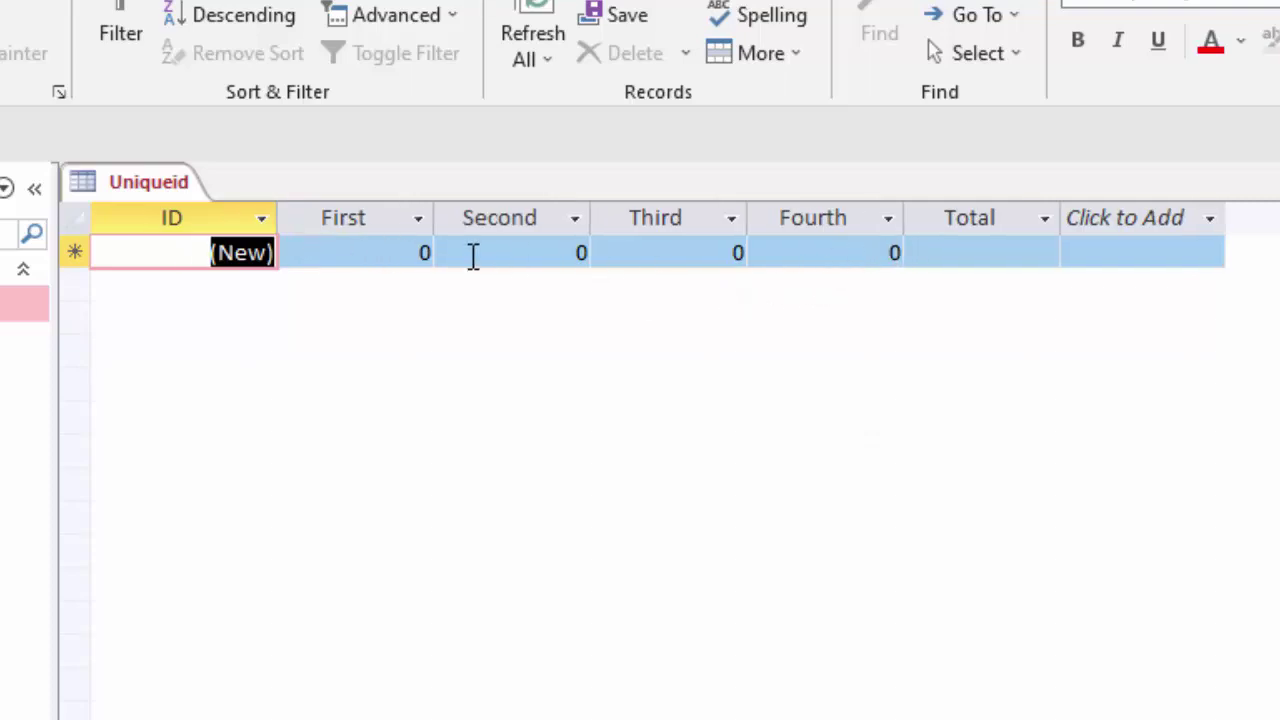
- Enter the first record 66, 56, 23, 45 so Total shows 190
left_click(369, 246)
type("66")
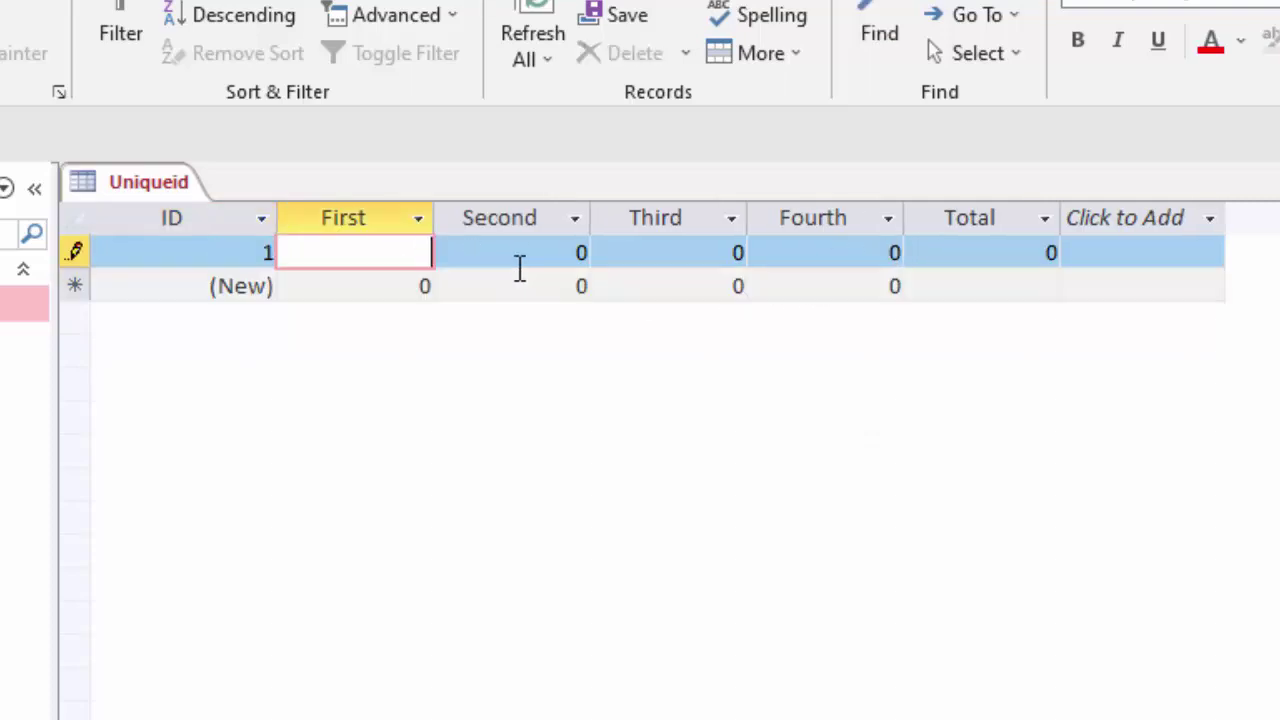
key("Tab")
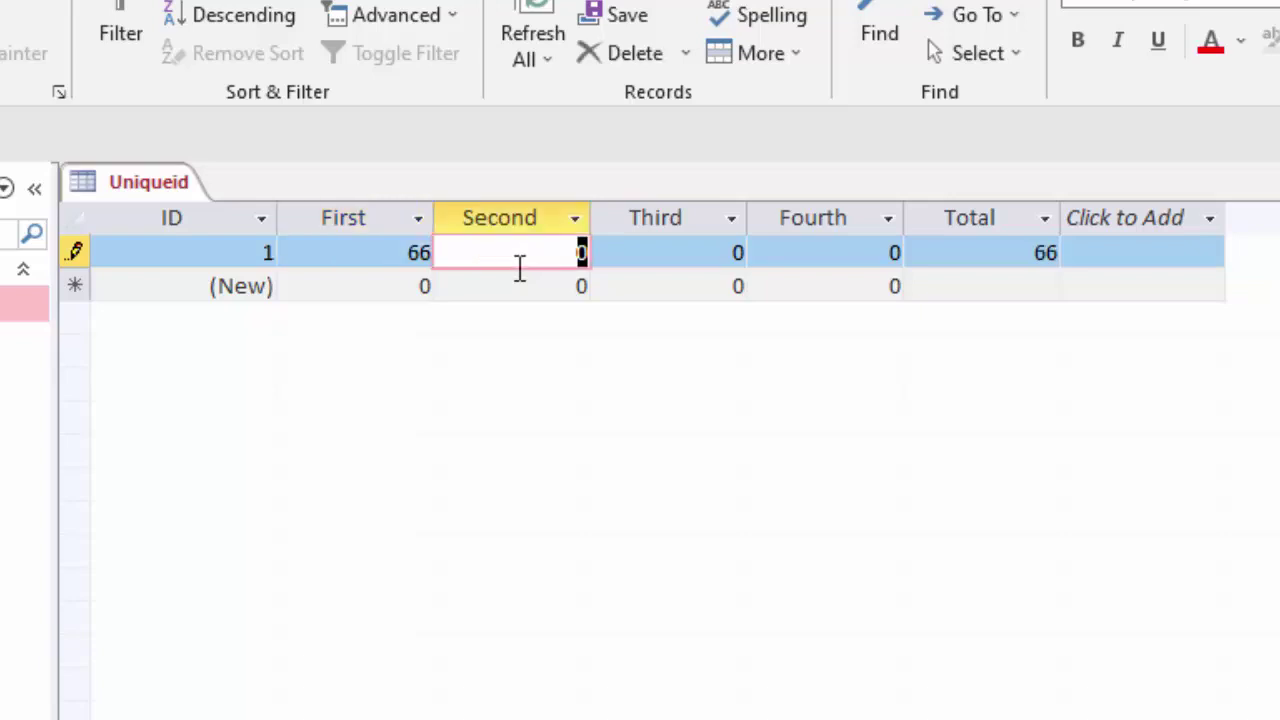
type("56")
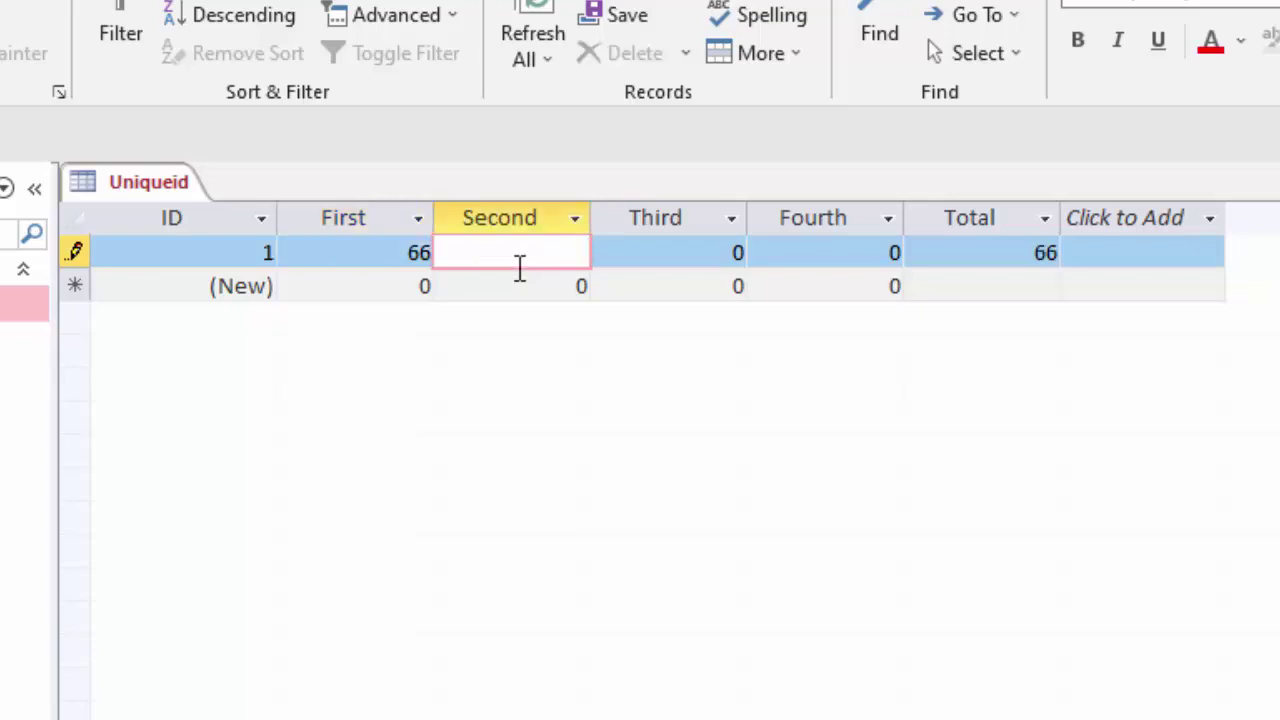
key("Tab")
type("23")
key("Tab")
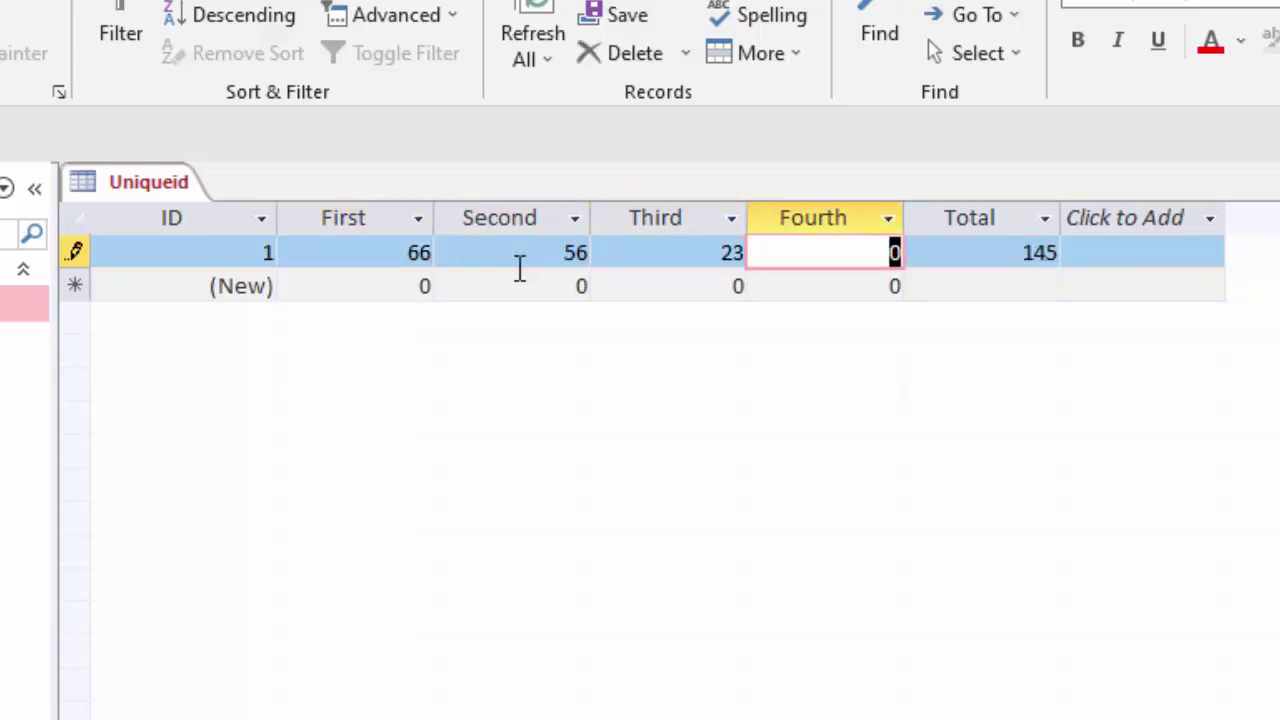
type("45")
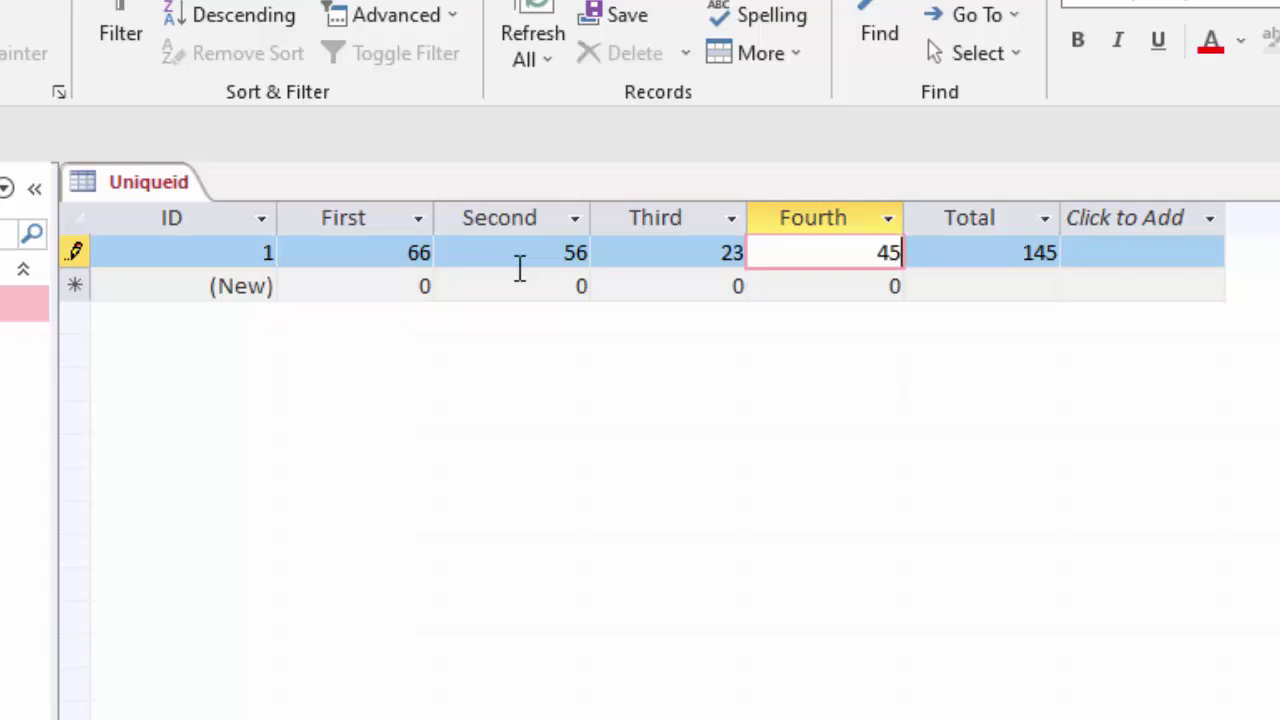
left_click(234, 250)
double_click(280, 252)
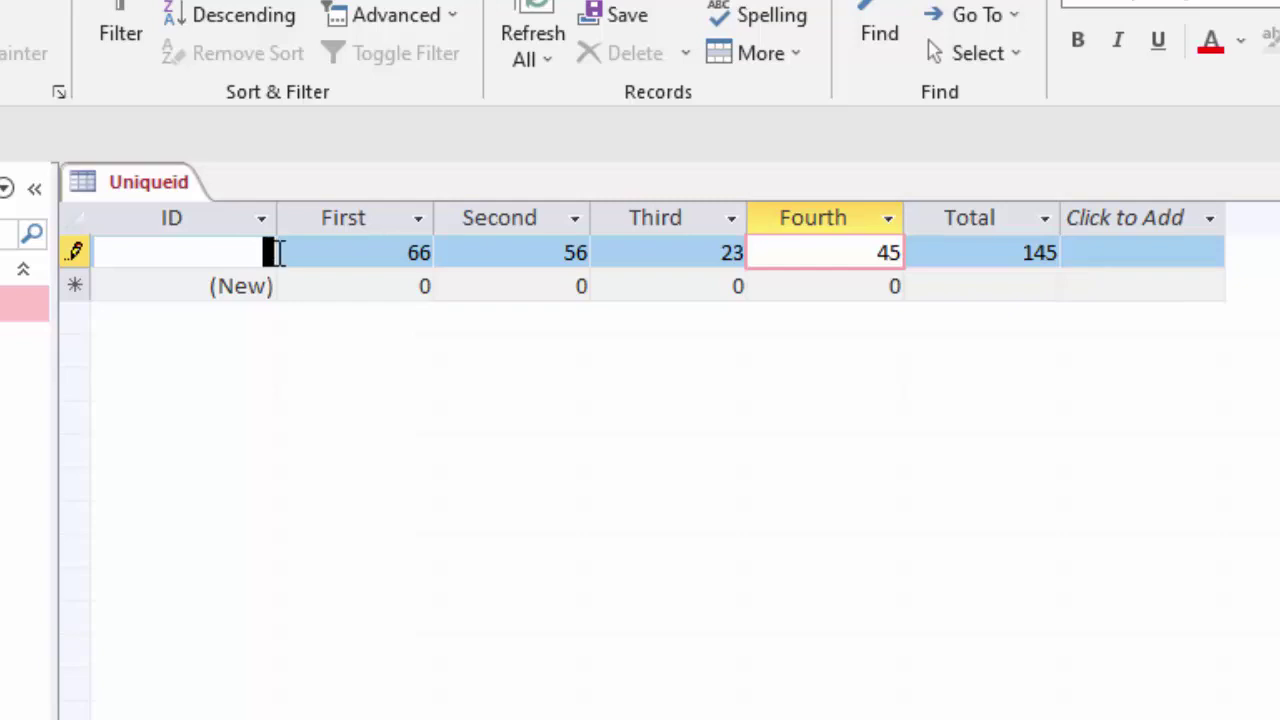
left_click(278, 252)
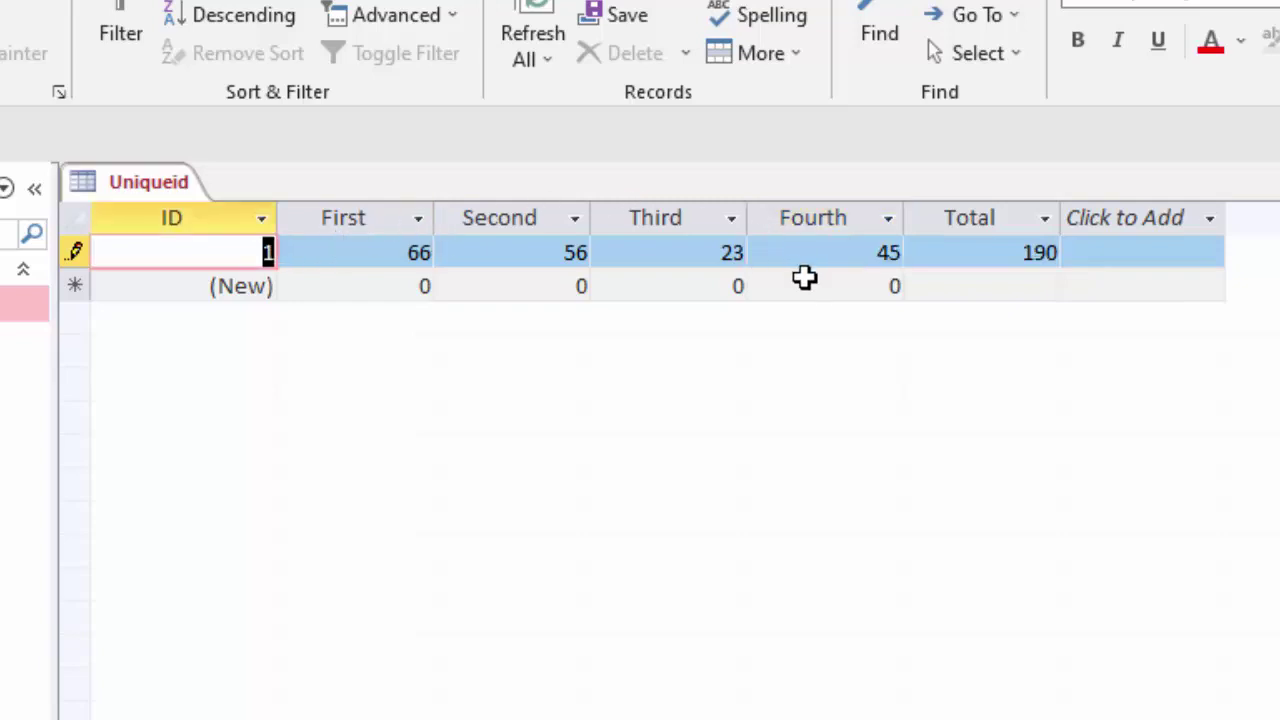
- Fill the new row with First 7, Second 79, Third 45, Fourth 67
key("Delete")
left_click(316, 288)
key("BackSpace")
type("7")
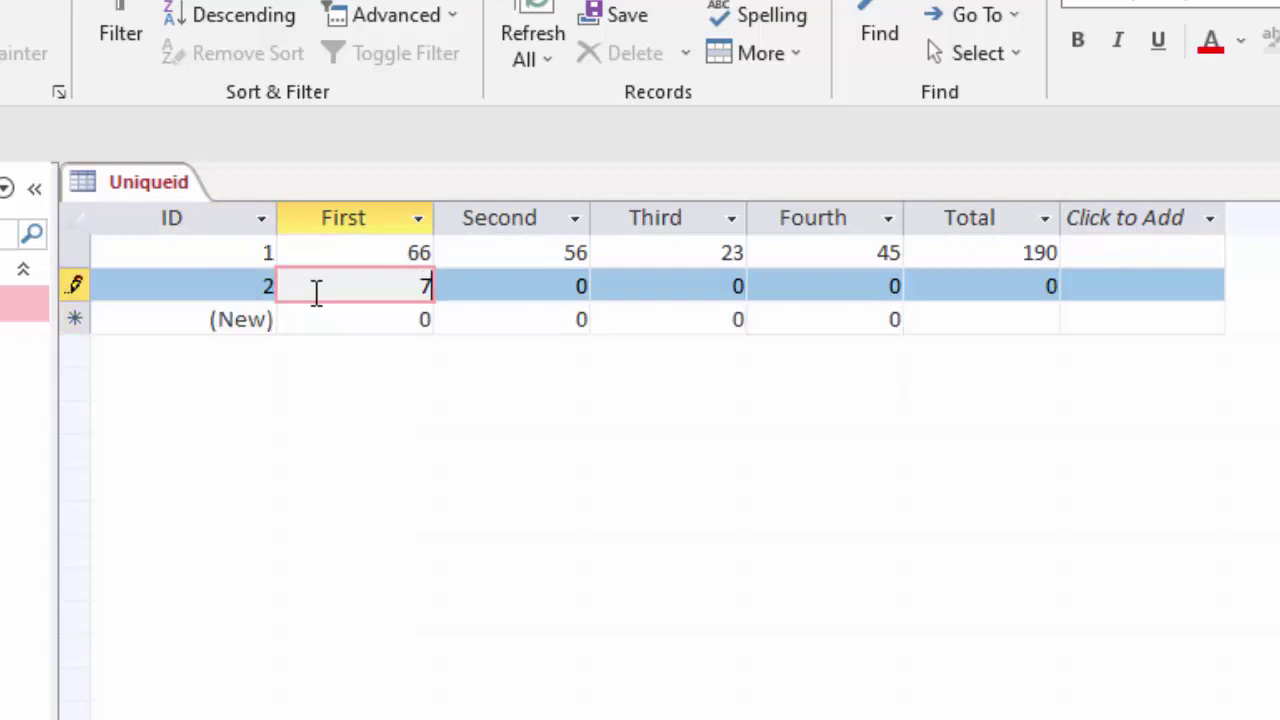
key("Tab")
key("BackSpace")
type("7")
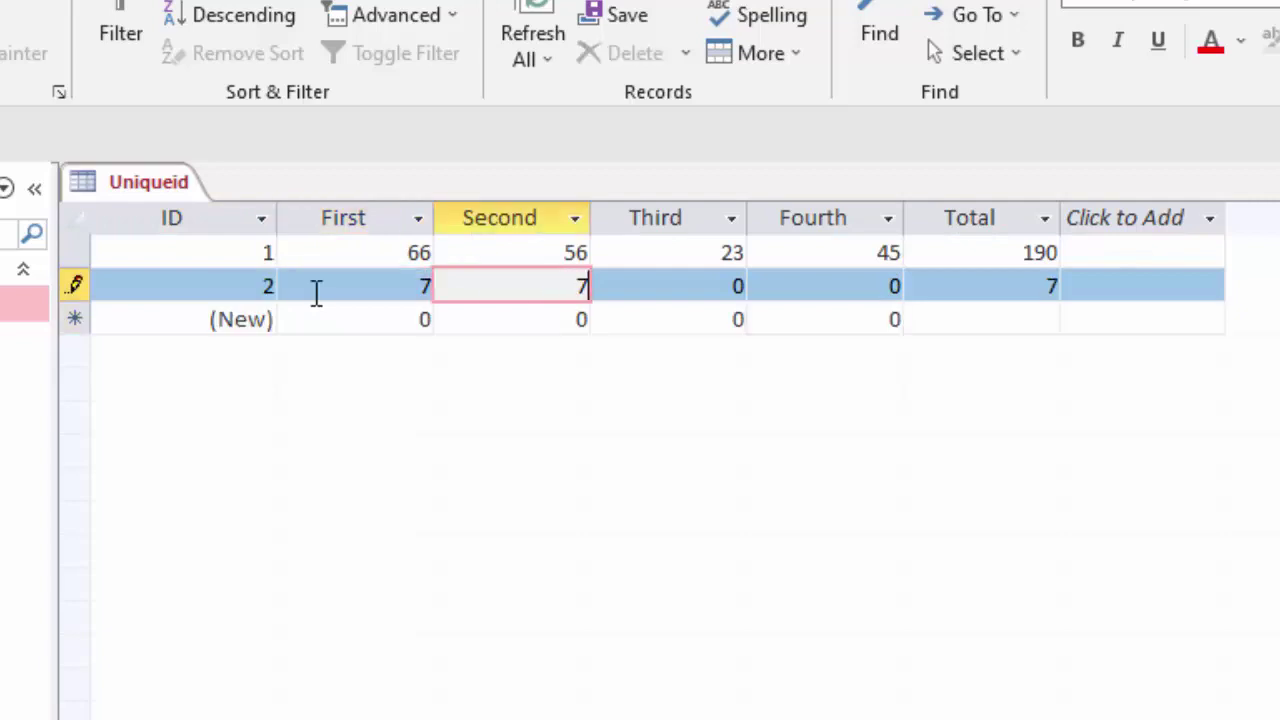
type("9")
key("Tab")
type("45")
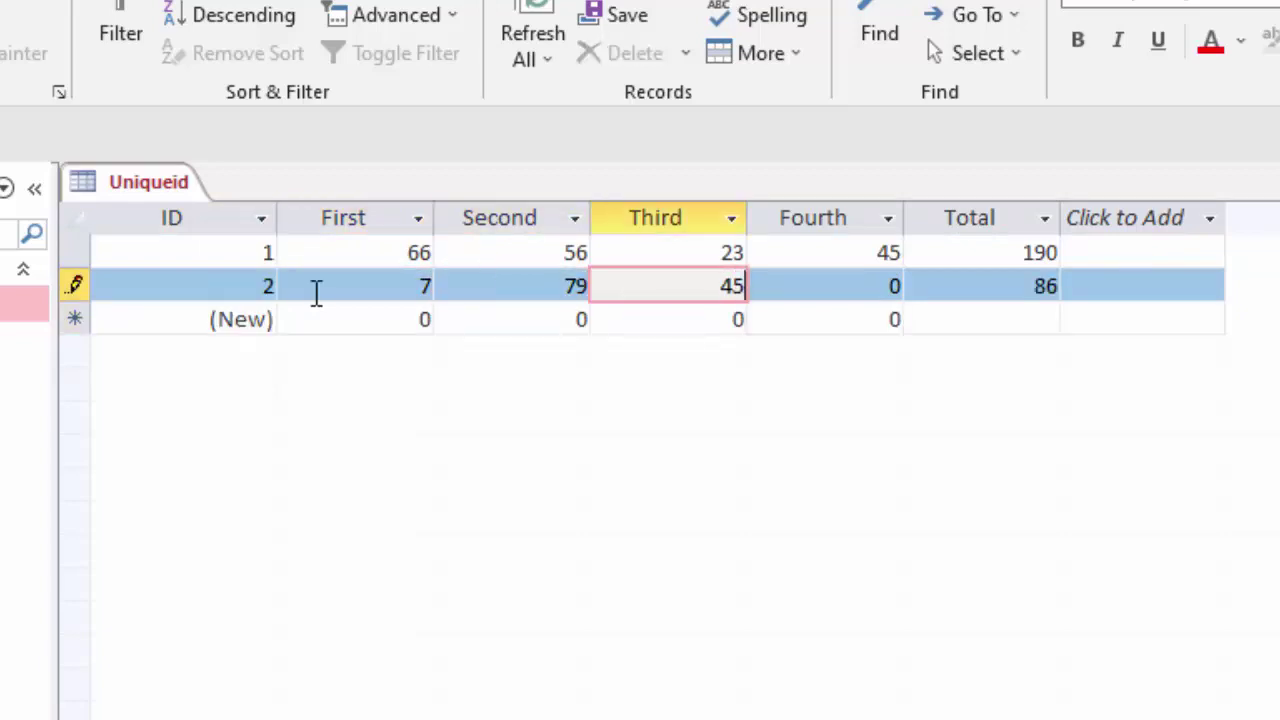
key("Tab")
key("BackSpace")
type("67")
key("Tab")
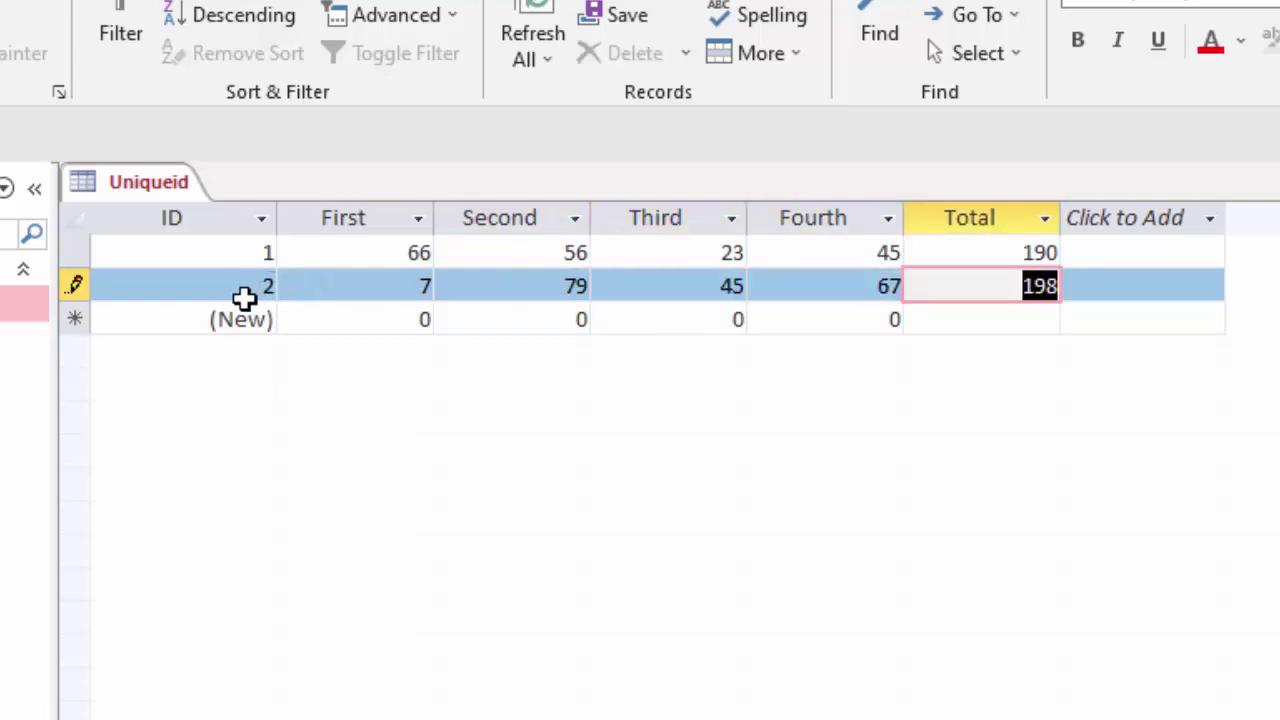
left_click(258, 289)
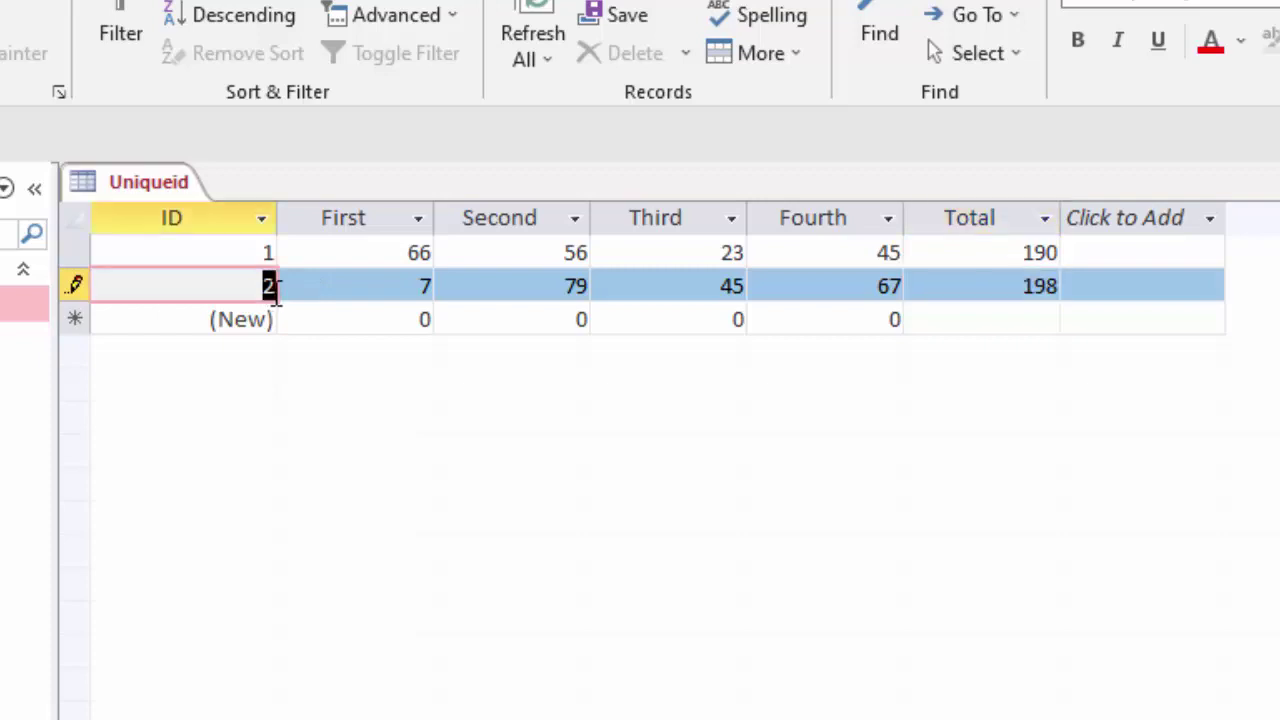